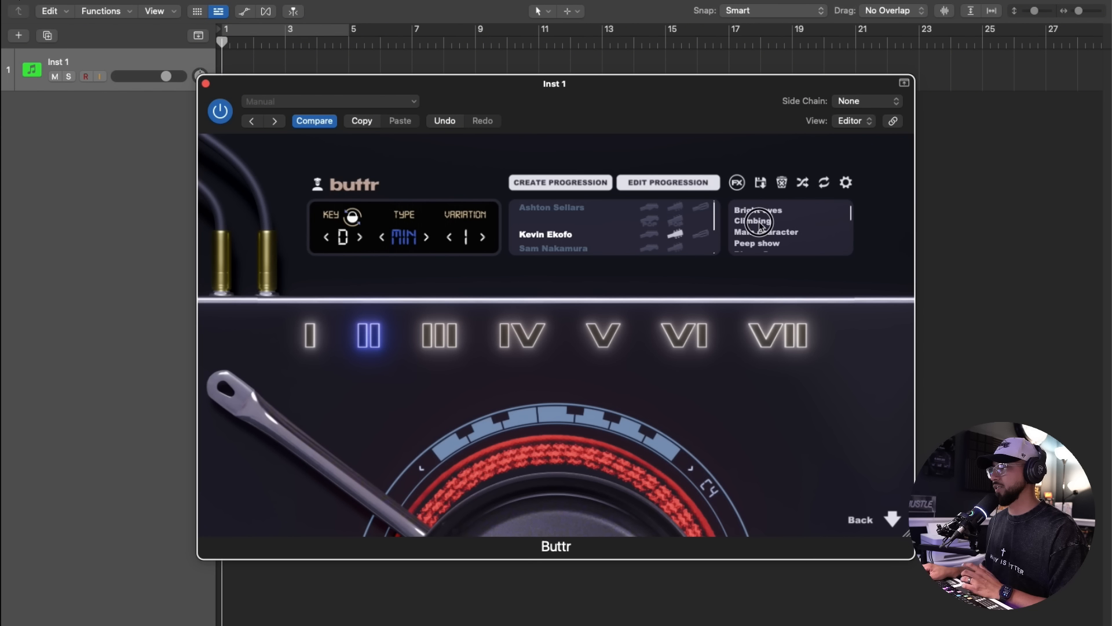
Step: Select the Climbing progression in Buttr, then set chord III of the second progression to D major, variation 1
left_click(760, 223)
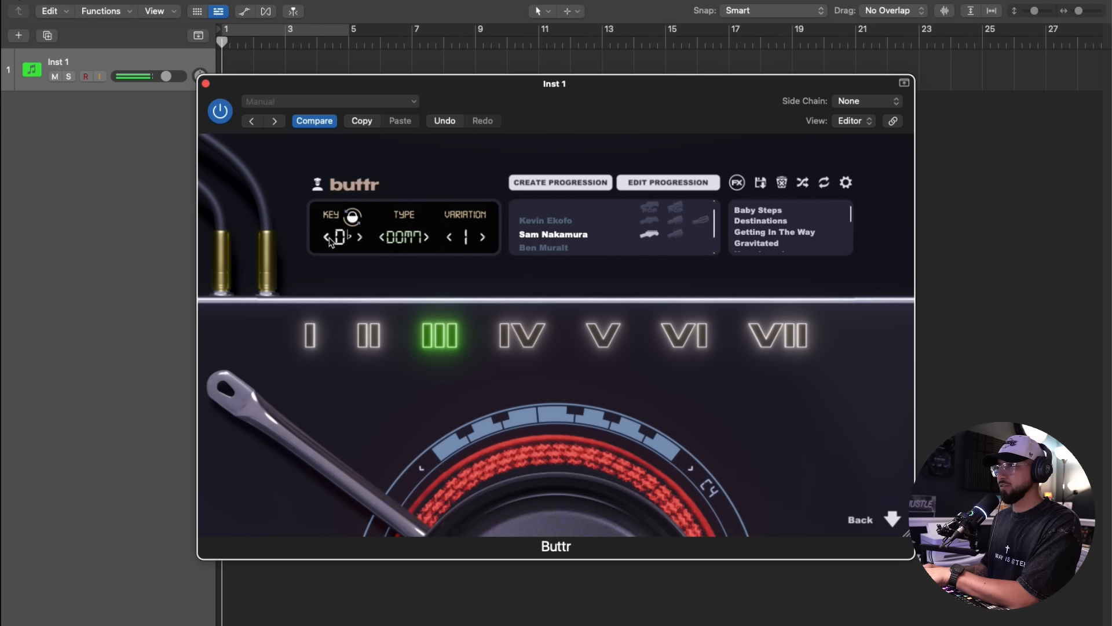
left_click(359, 237)
left_click(425, 237)
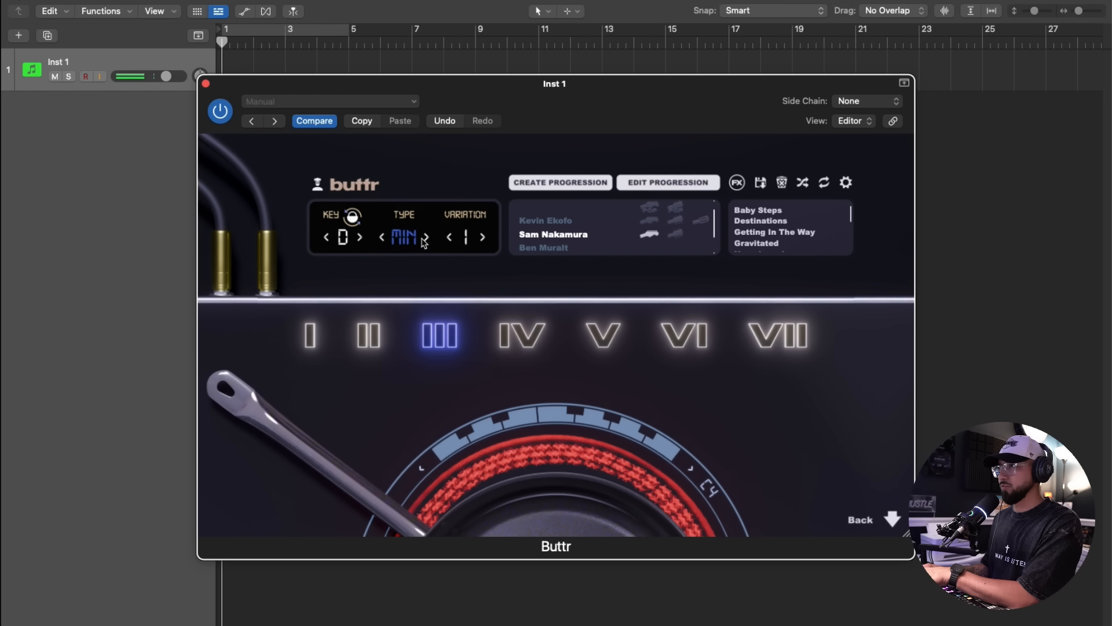
left_click(423, 238)
left_click(424, 239)
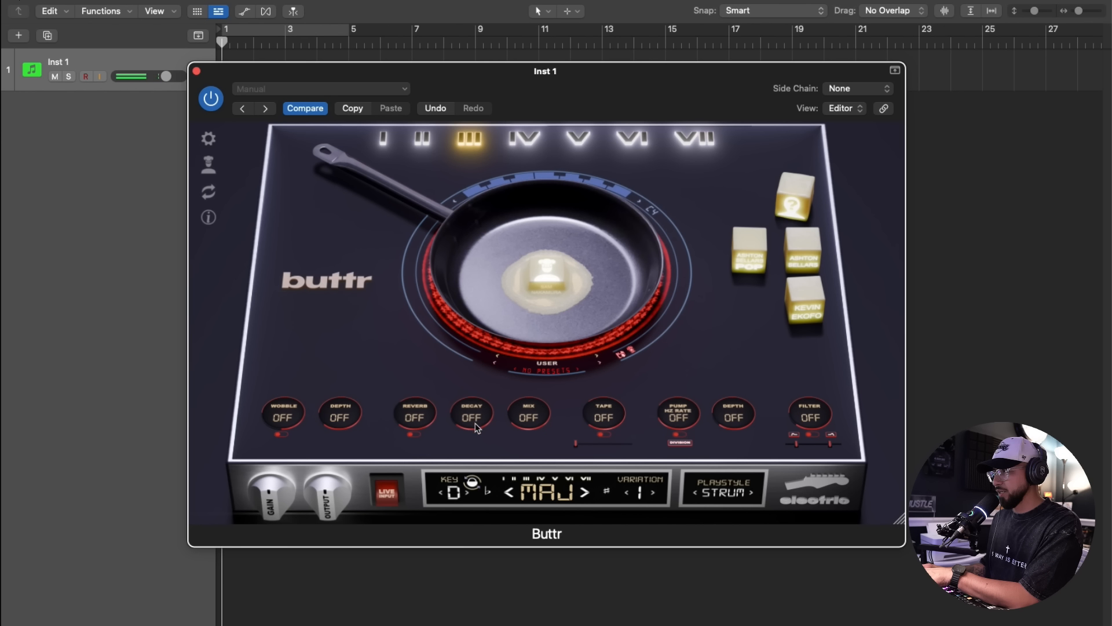
Step: Record the Inst 1 chord part over bars 5 to 9 and change Buttr's reverb type
left_click(420, 414)
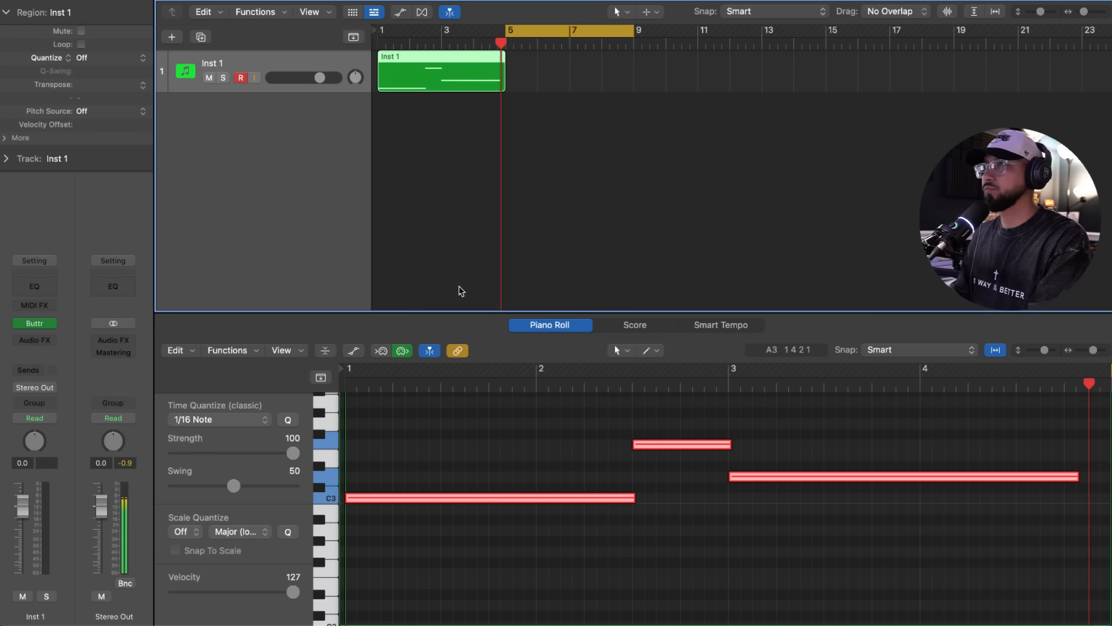
key("r")
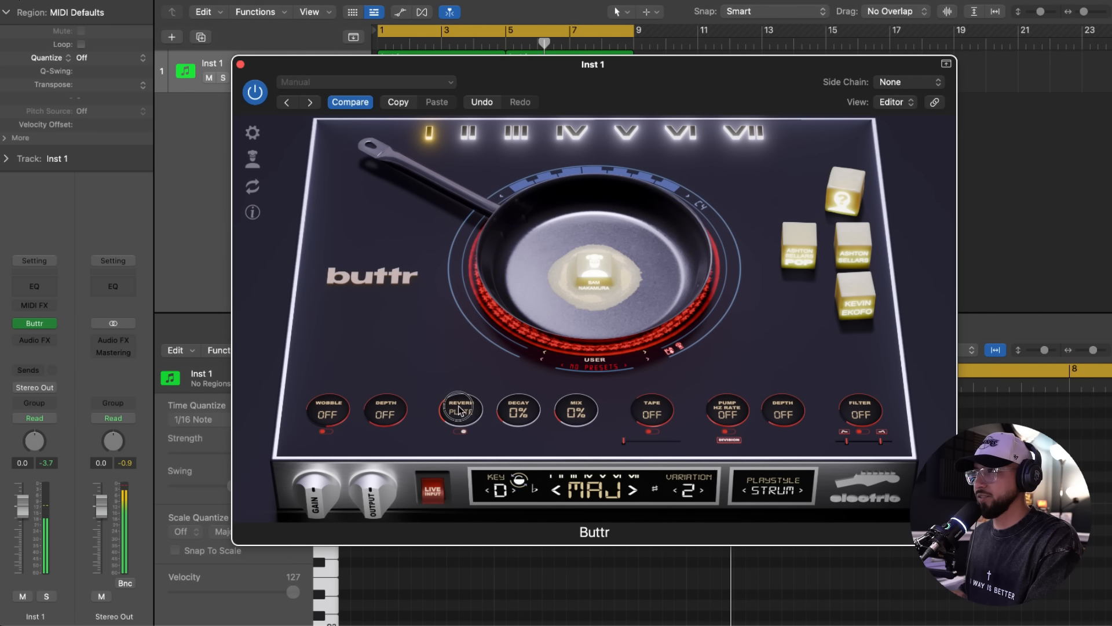
left_click(459, 410)
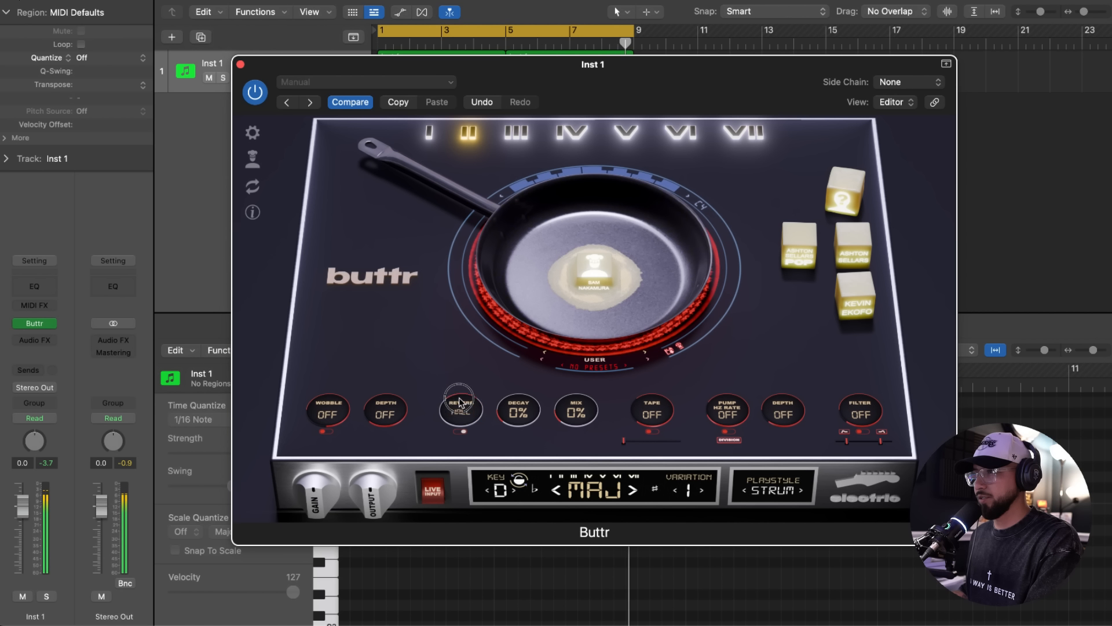
left_click(381, 492)
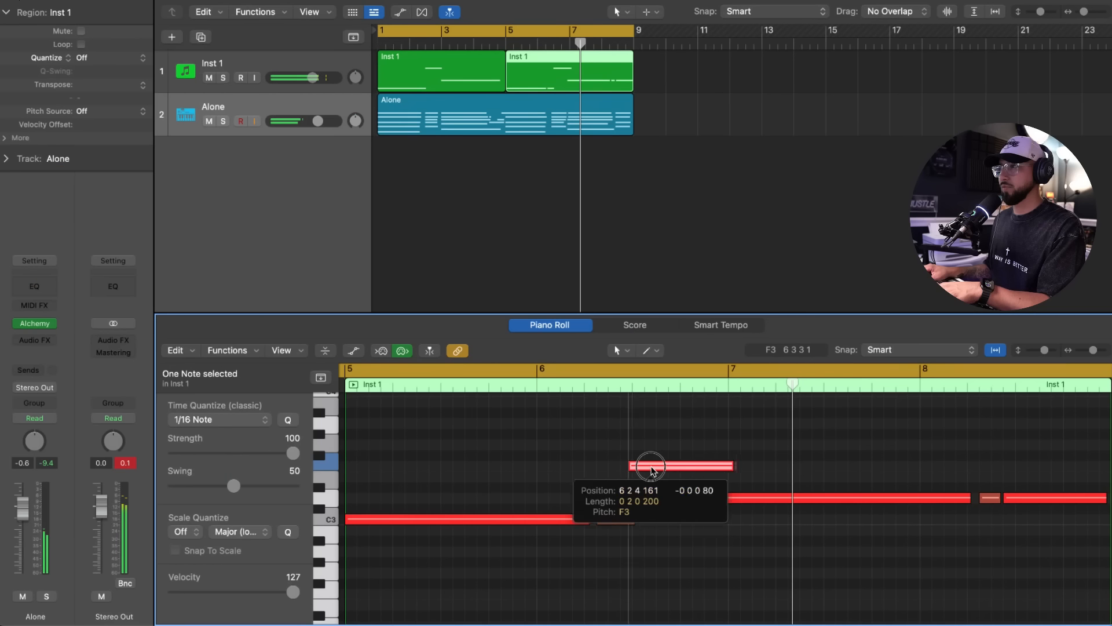
Step: Lengthen the C3 note in the second Inst 1 region and realign the F3 note to start where it ends
left_click_drag(651, 469, 679, 470)
left_click_drag(590, 520, 608, 520)
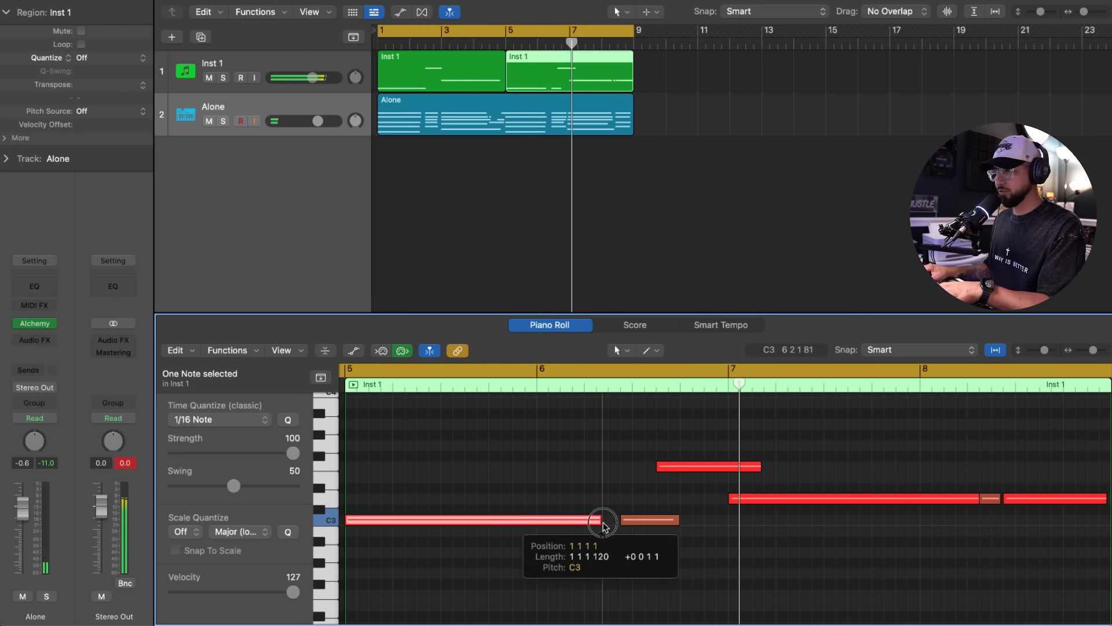
left_click_drag(675, 467, 650, 466)
left_click(551, 39)
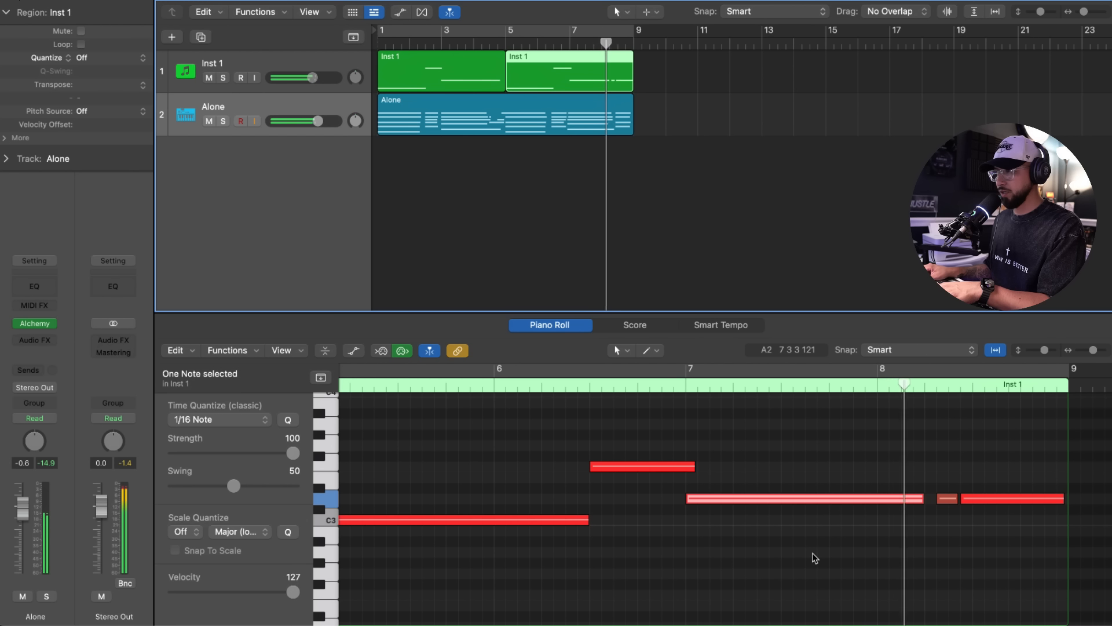
left_click_drag(722, 552, 722, 419)
left_click_drag(722, 427, 728, 427)
left_click_drag(846, 548, 844, 418)
left_click_drag(836, 427, 842, 427)
left_click(842, 481)
scroll(753, 492, "left", 10)
Step: Shape the Alone track's sound with its Channel EQ, rolling off the low end
left_click(36, 323)
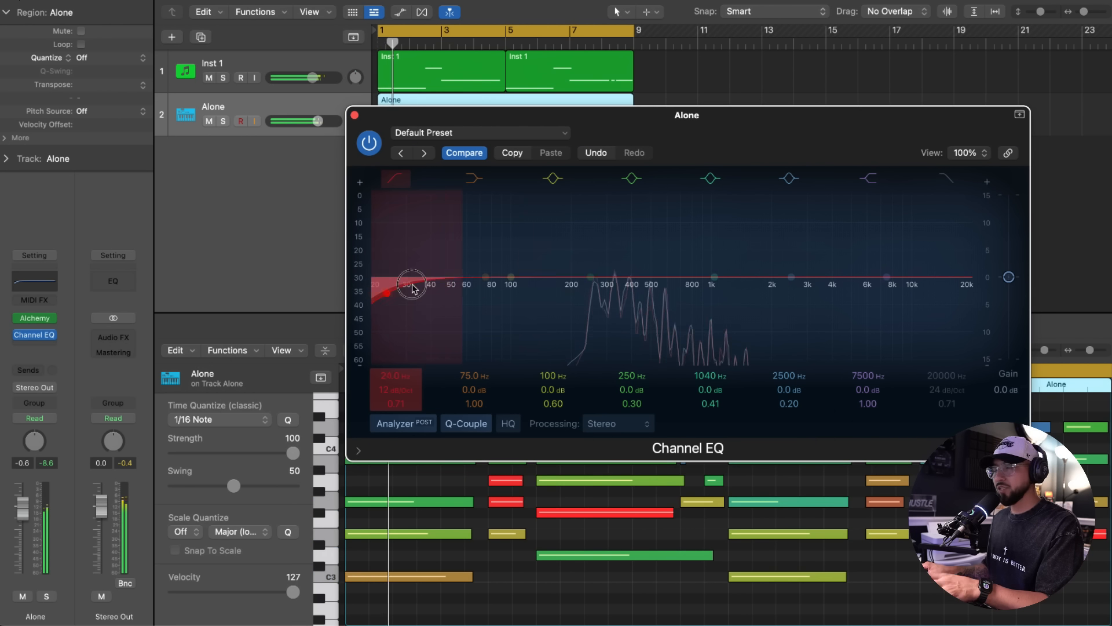
left_click_drag(686, 287, 645, 297)
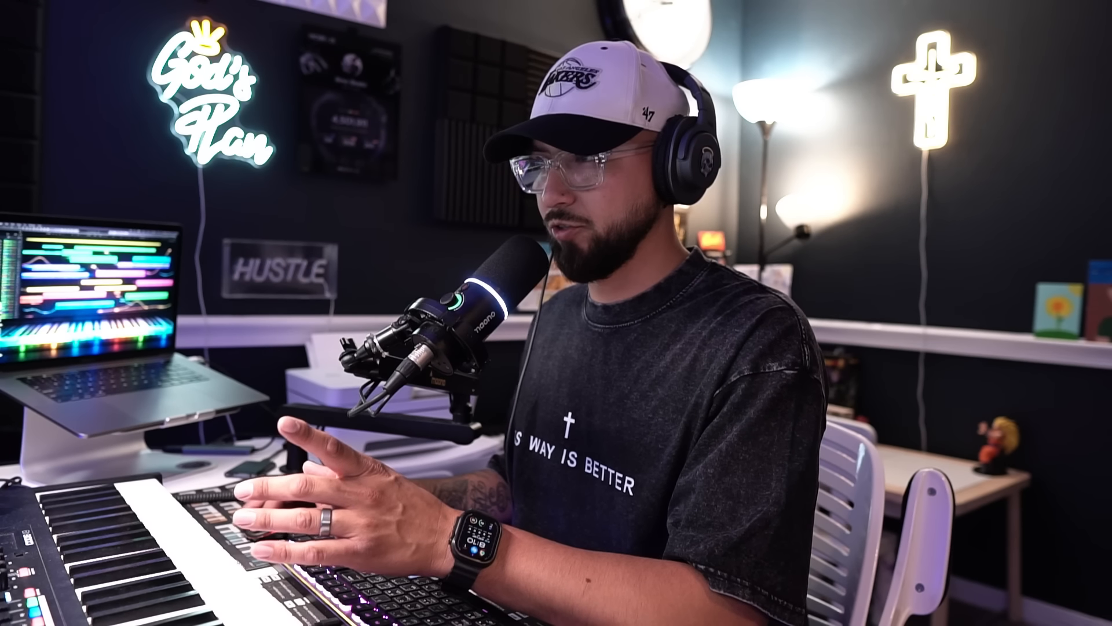
Step: Set the SKY Keys track's Channel EQ to a 110 Hz low cut and a 1040 Hz high cut during playback
key("space")
left_click_drag(281, 270, 425, 273)
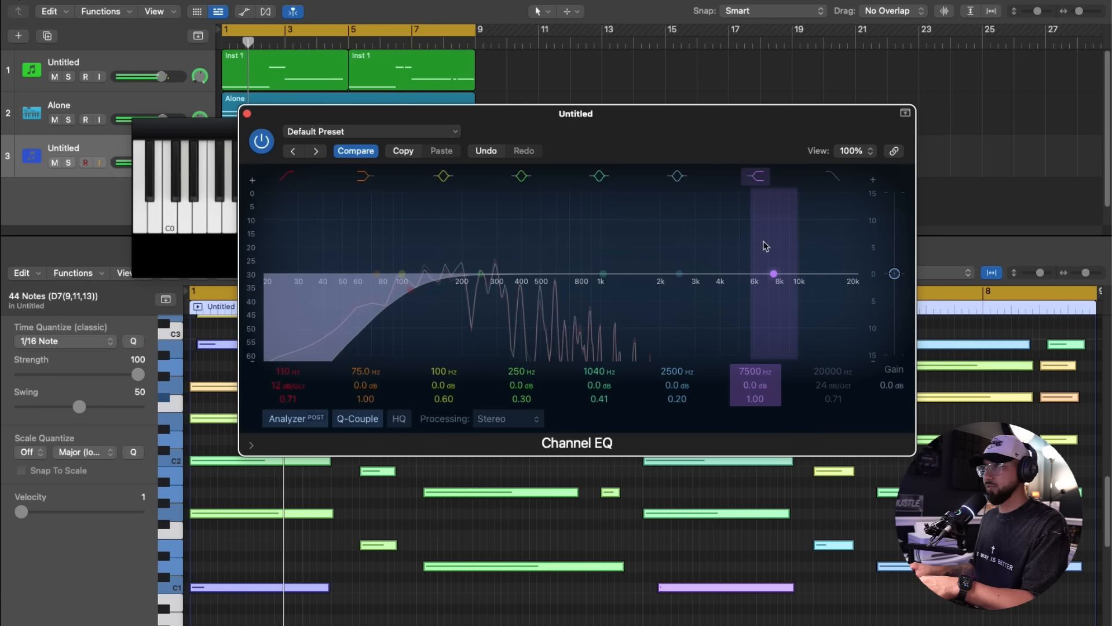
left_click(836, 176)
left_click_drag(826, 284, 579, 278)
Step: Cut 308 Hz by 1.4 dB on the SKY Keys track's EQ and refine the low cut to 129 Hz and high cut to 1150 Hz
left_click_drag(481, 273, 499, 288)
left_click_drag(410, 274, 420, 289)
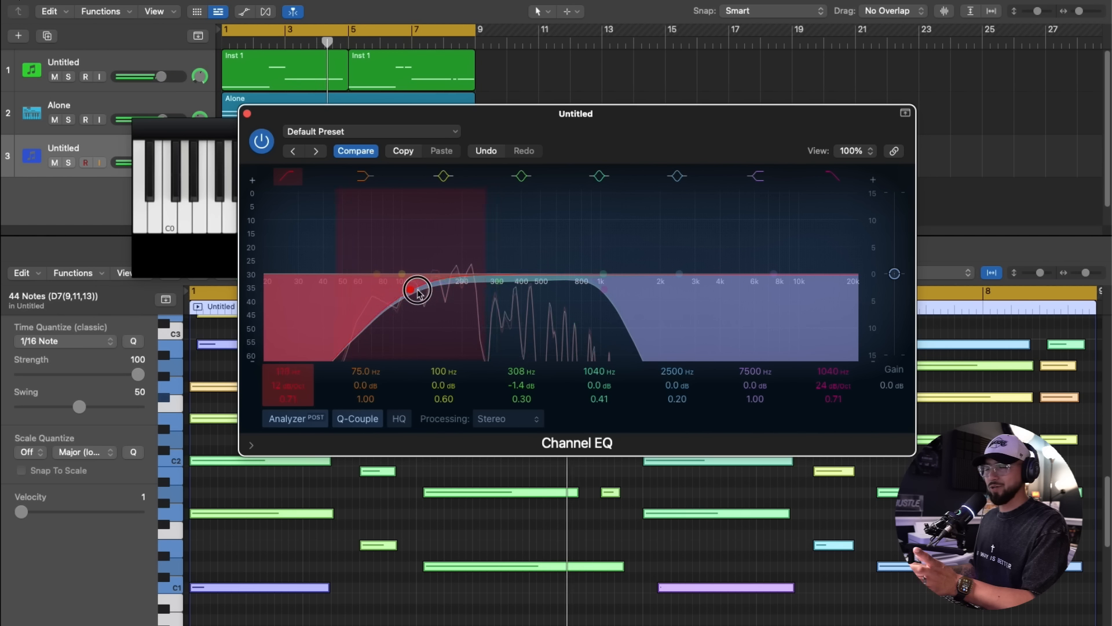
left_click_drag(603, 290, 613, 297)
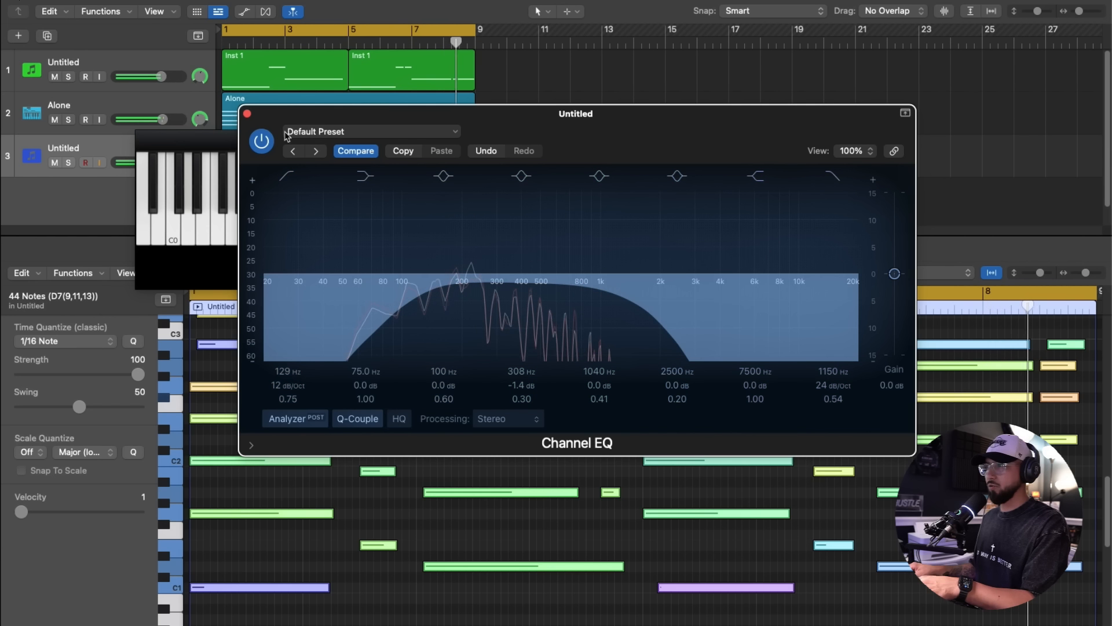
Step: Switch the SKY Keys track's panner to Stereo Pan and lower the reverb amount in SKY Keys
right_click(48, 472)
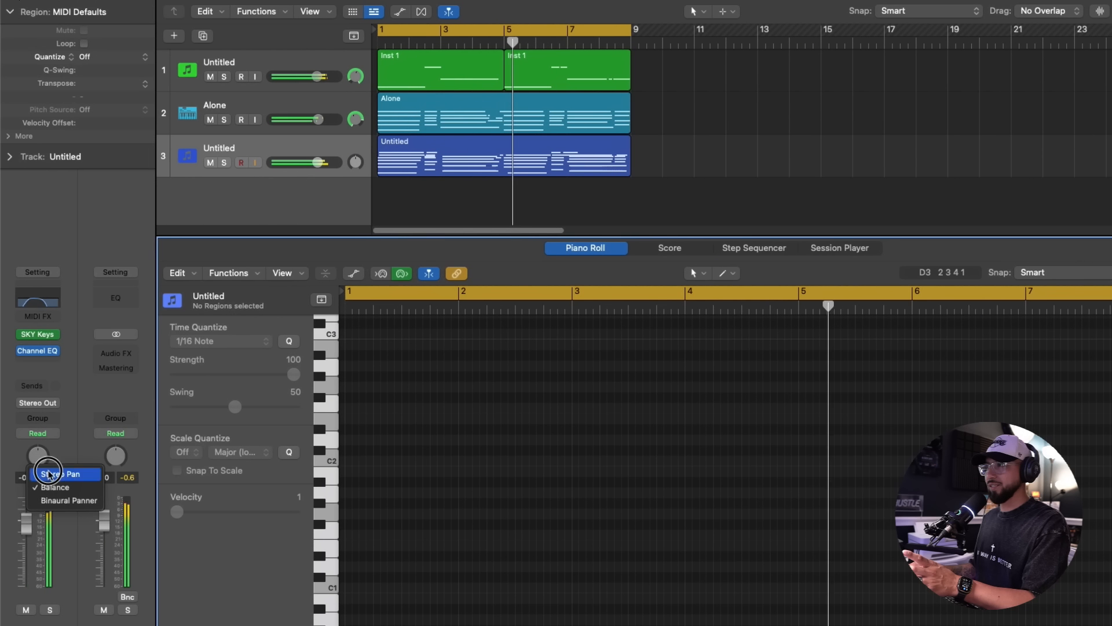
left_click(48, 472)
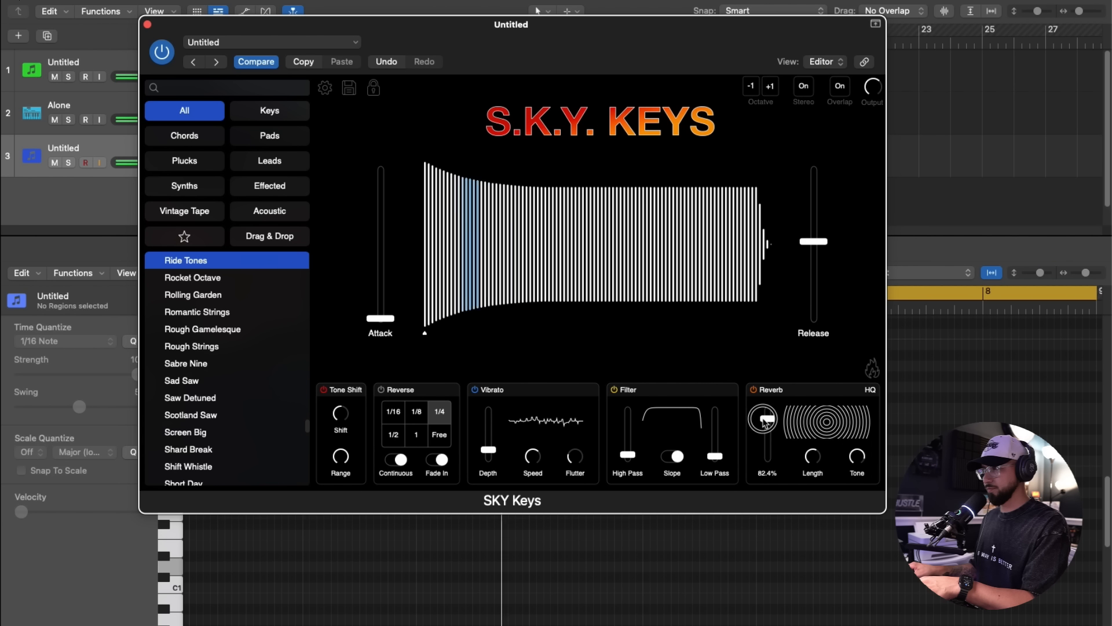
left_click_drag(768, 418, 770, 434)
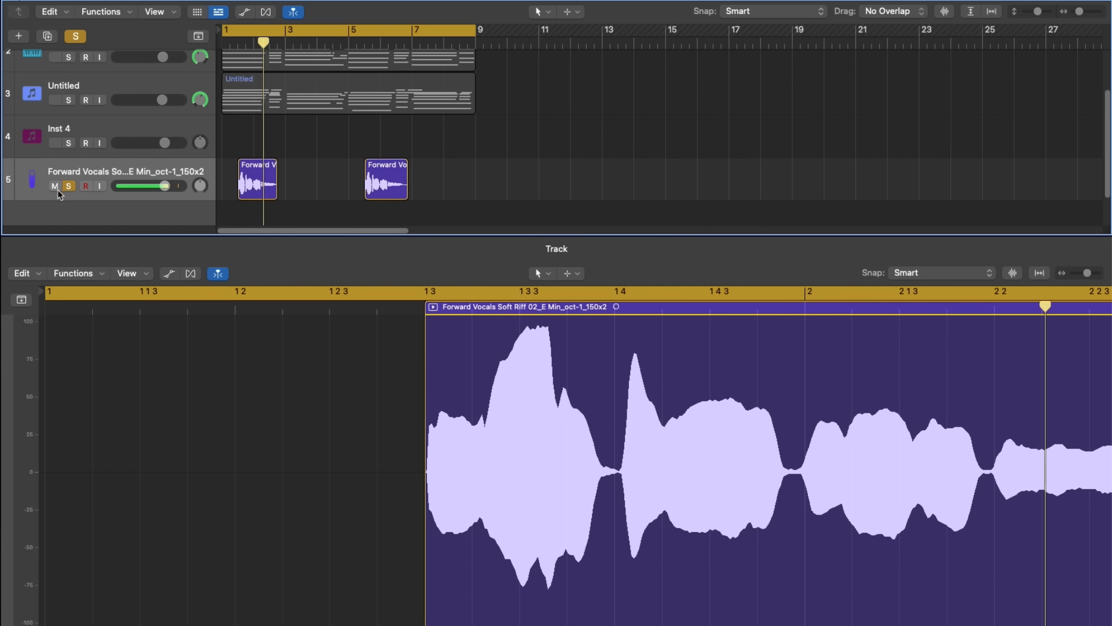
Step: Set the vocal track's Channel EQ high cut to 735 Hz and adjust the gain of the E1 Classic Clip on Stereo Out
left_click(273, 181)
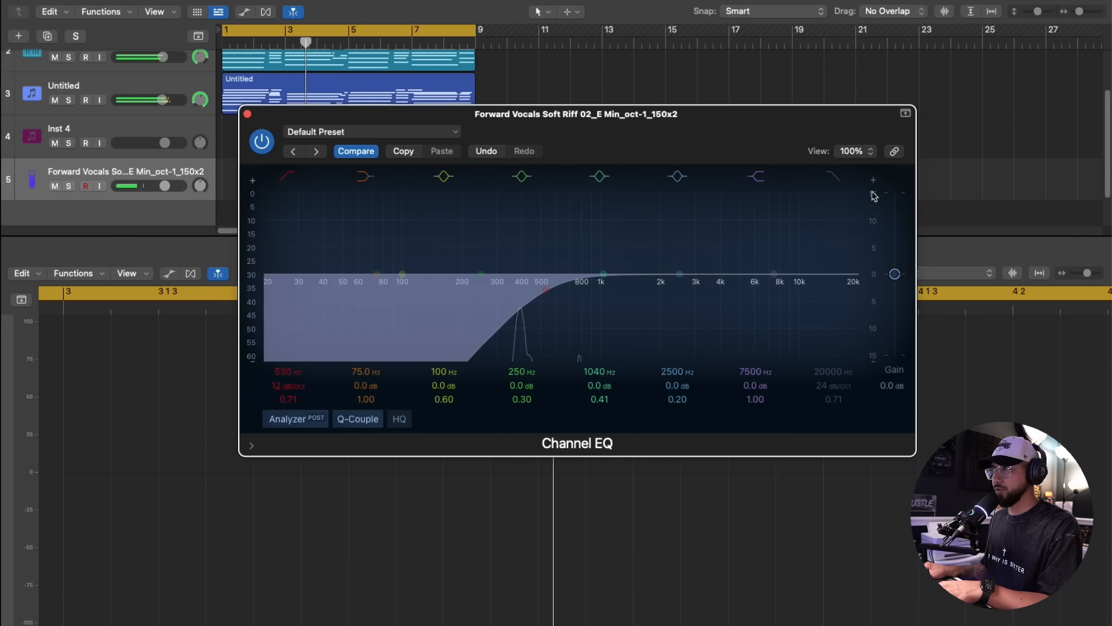
left_click_drag(852, 277, 574, 282)
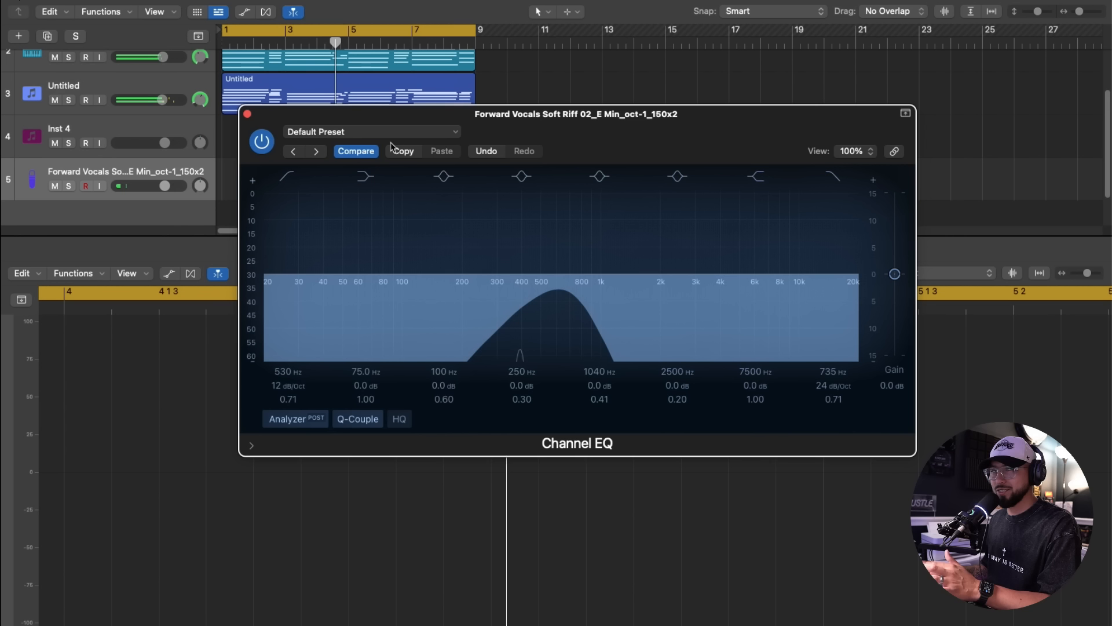
left_click(247, 114)
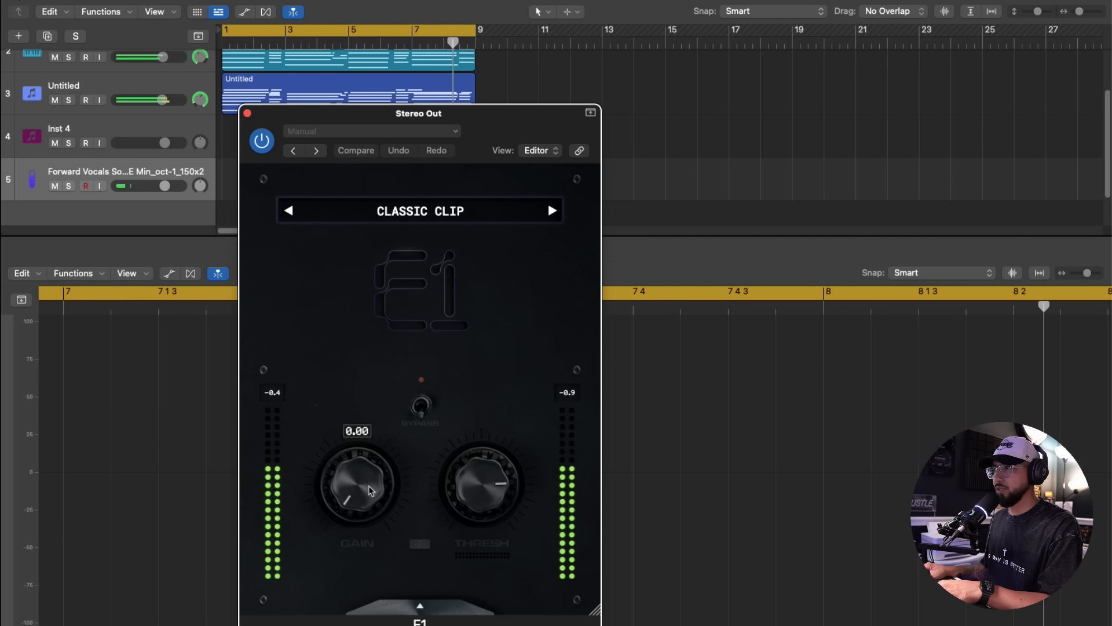
left_click_drag(372, 491, 367, 487)
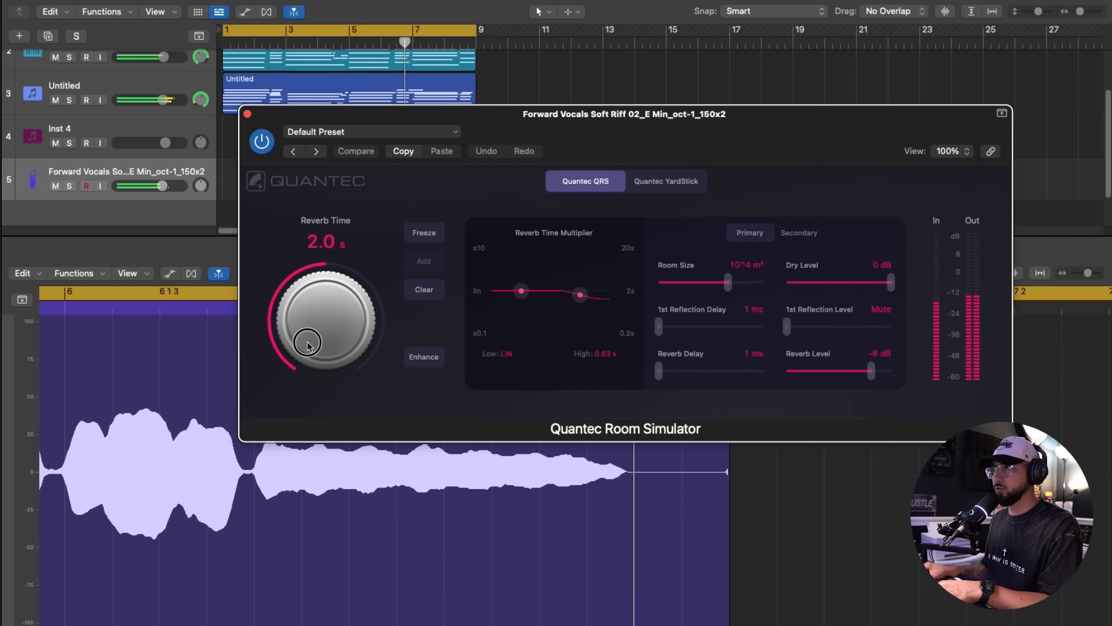
Step: Set the vocal's Quantec reverb time to 3.15 s and its binaural compensation mode to Headphone DF - averaged over all directions
left_click_drag(307, 342, 307, 330)
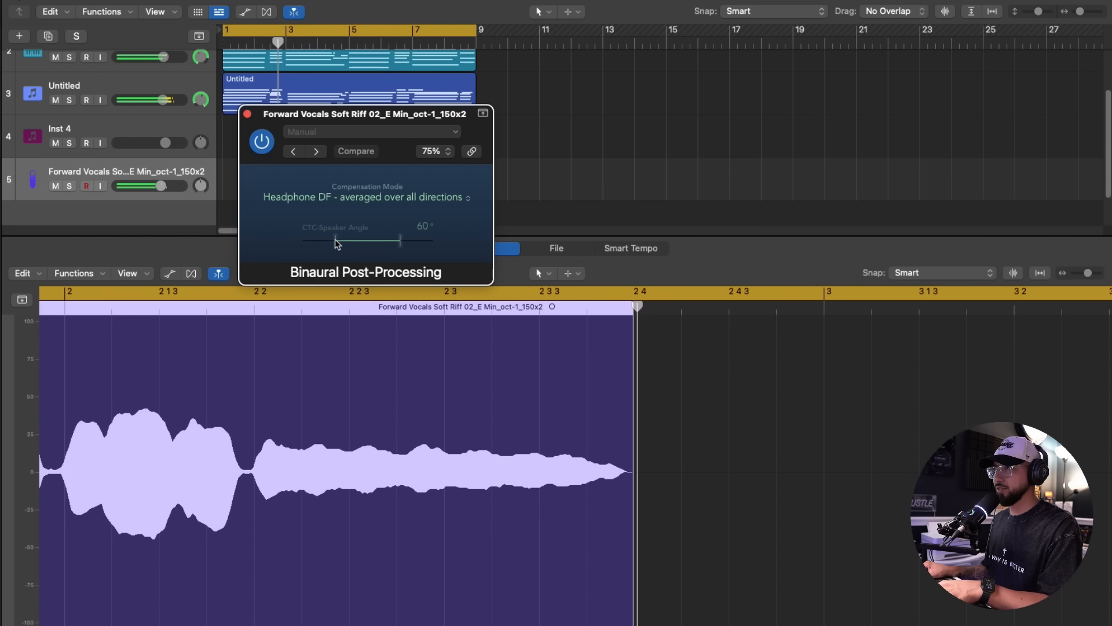
left_click(367, 197)
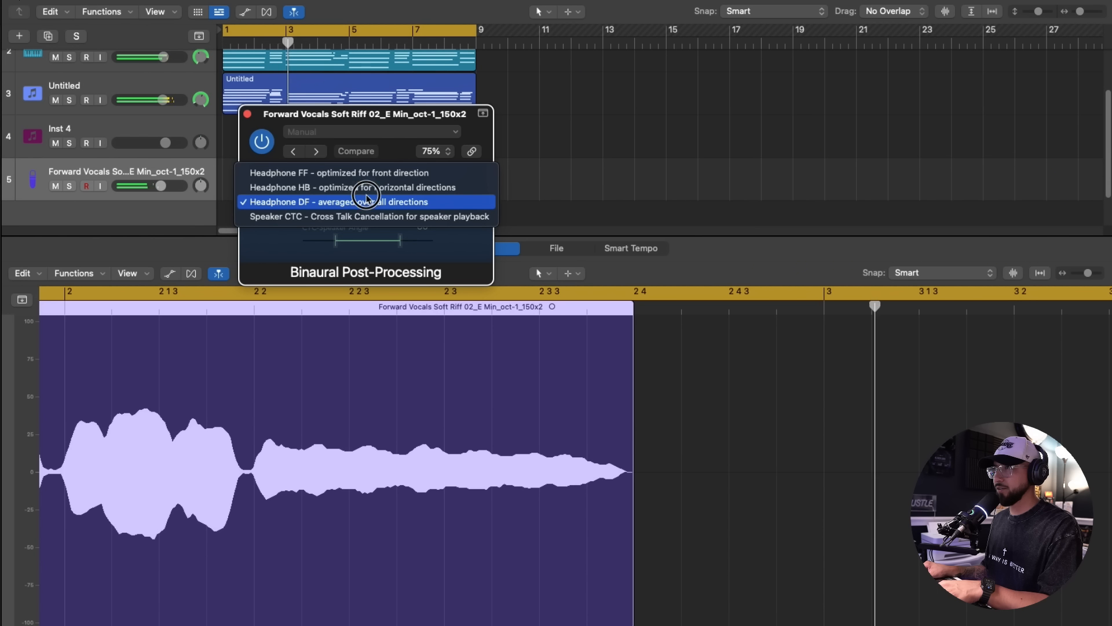
left_click(341, 201)
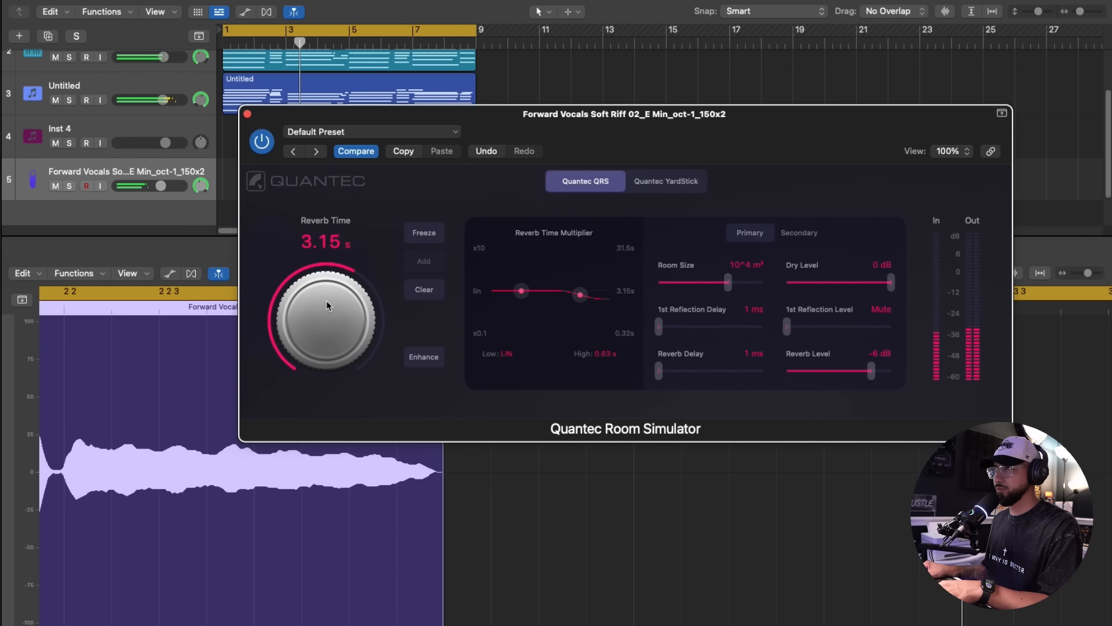
Step: Increase the 1st reflection delay and the reverb delay in the vocal's Quantec Room Simulator
left_click_drag(659, 326, 673, 326)
left_click_drag(660, 371, 681, 374)
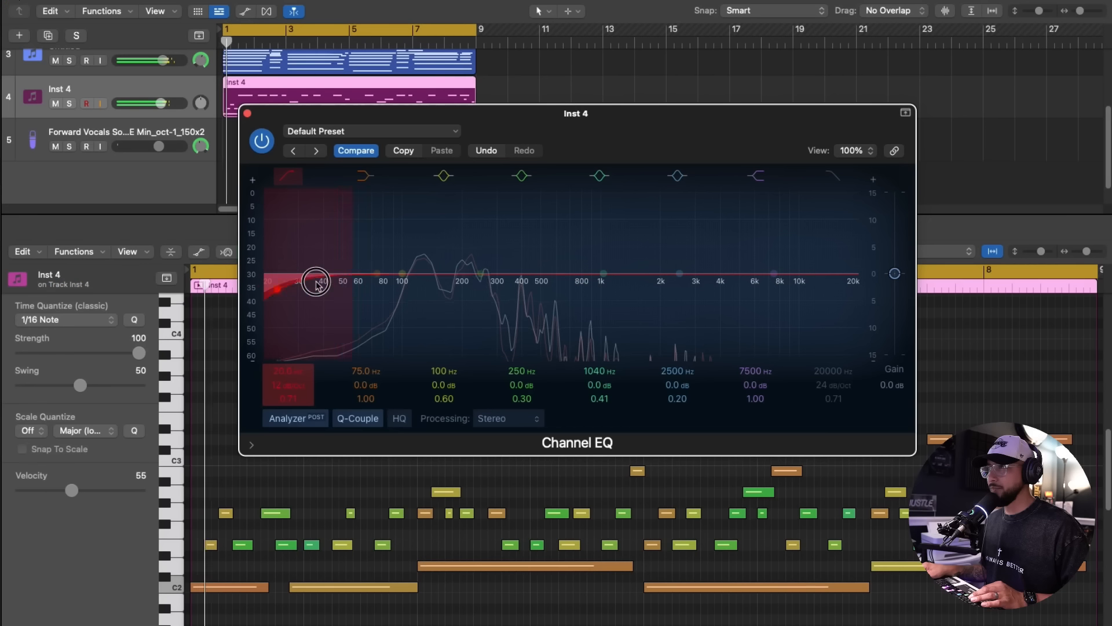
Step: Shape Inst 4's Channel EQ with a 77.5 Hz low cut and slight boosts at 234 Hz, 850 Hz and 6750 Hz
left_click_drag(318, 281, 390, 293)
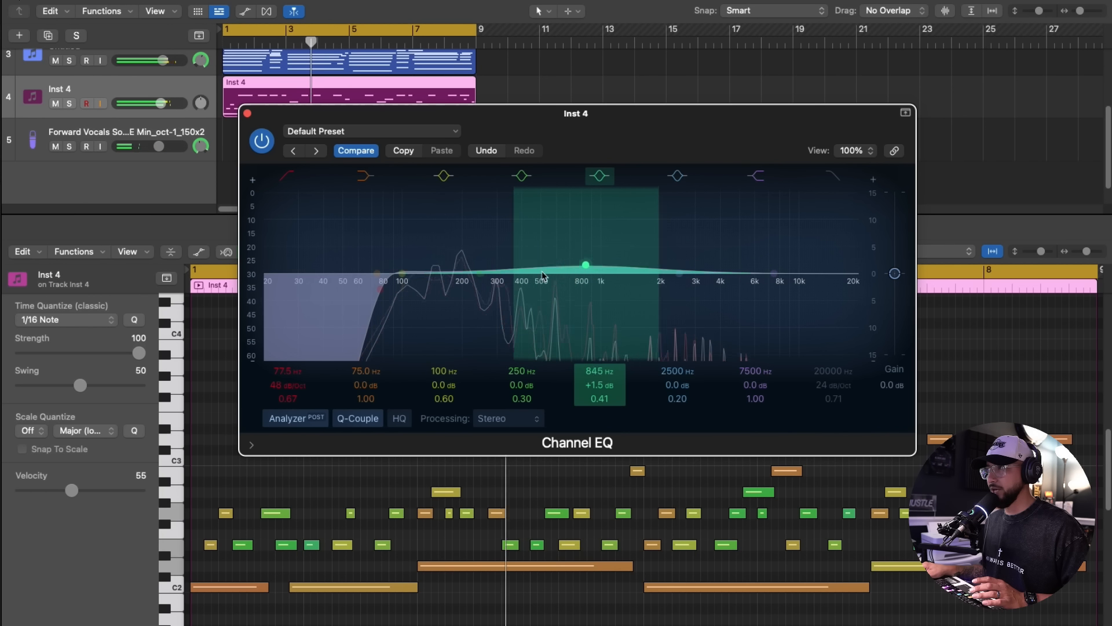
left_click_drag(481, 273, 471, 268)
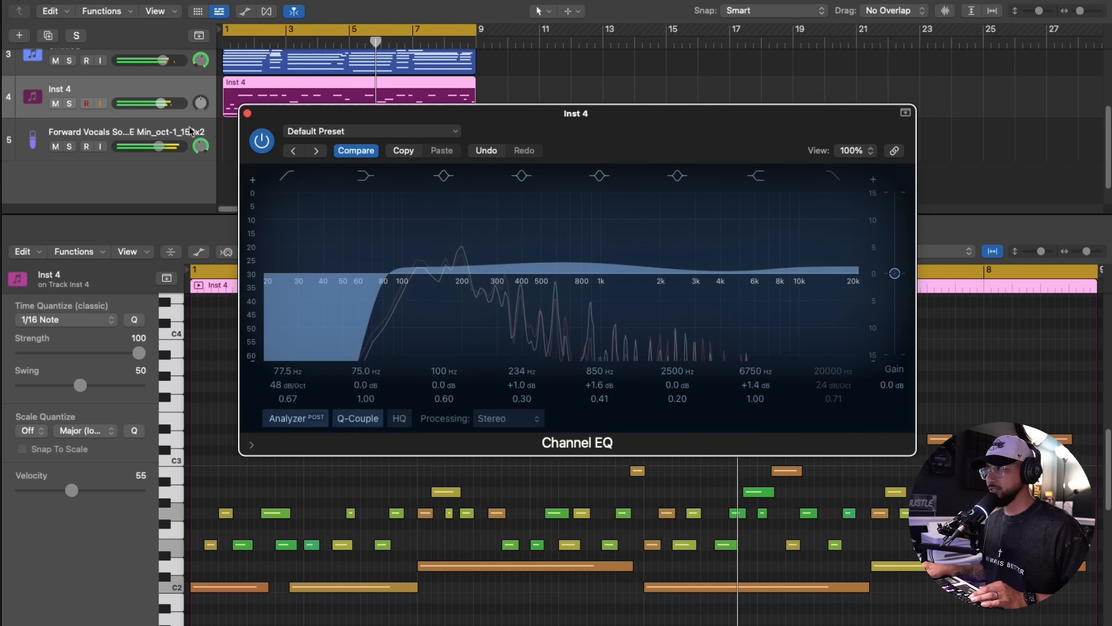
left_click_drag(680, 273, 676, 274)
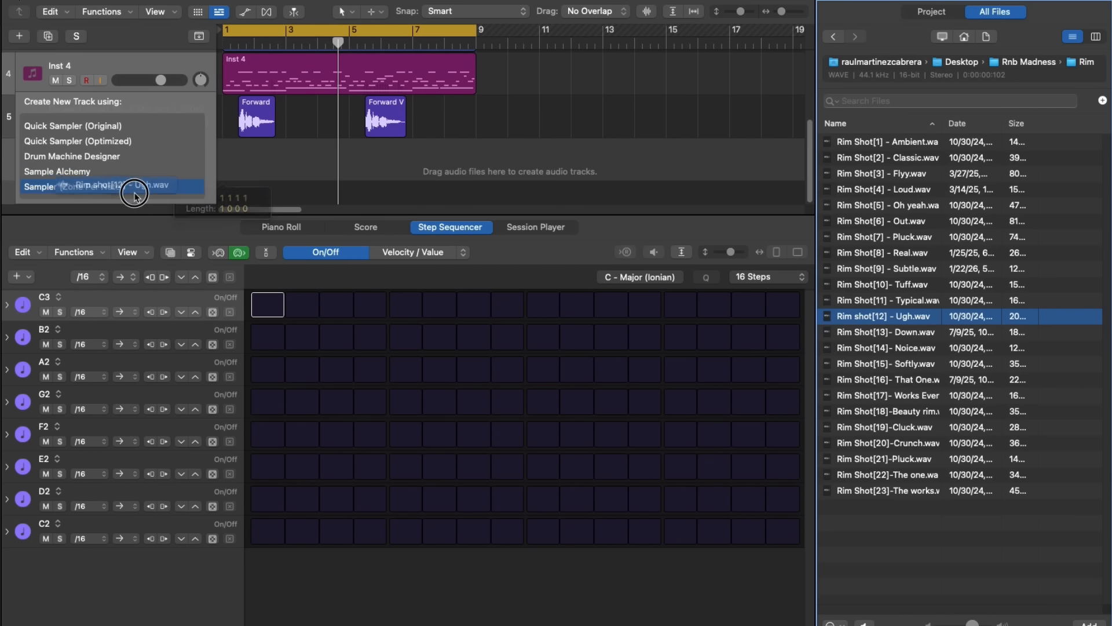
Step: Create a new track from Rim shot[12] - Ugh.wav and open the second half of its 64-step pattern
left_click_drag(134, 195, 134, 195)
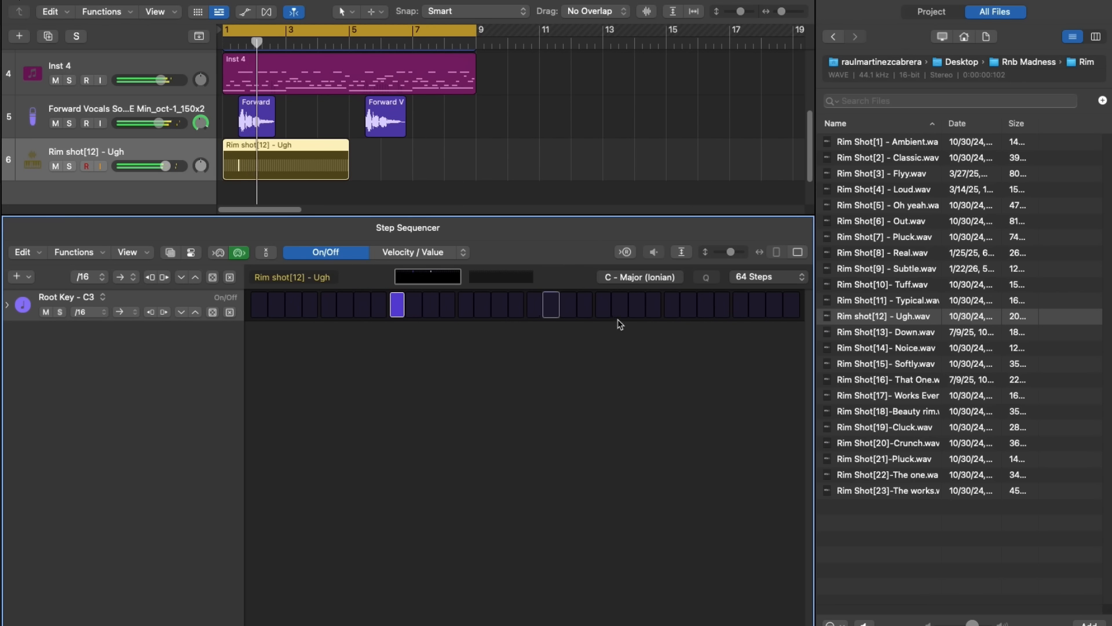
left_click(503, 282)
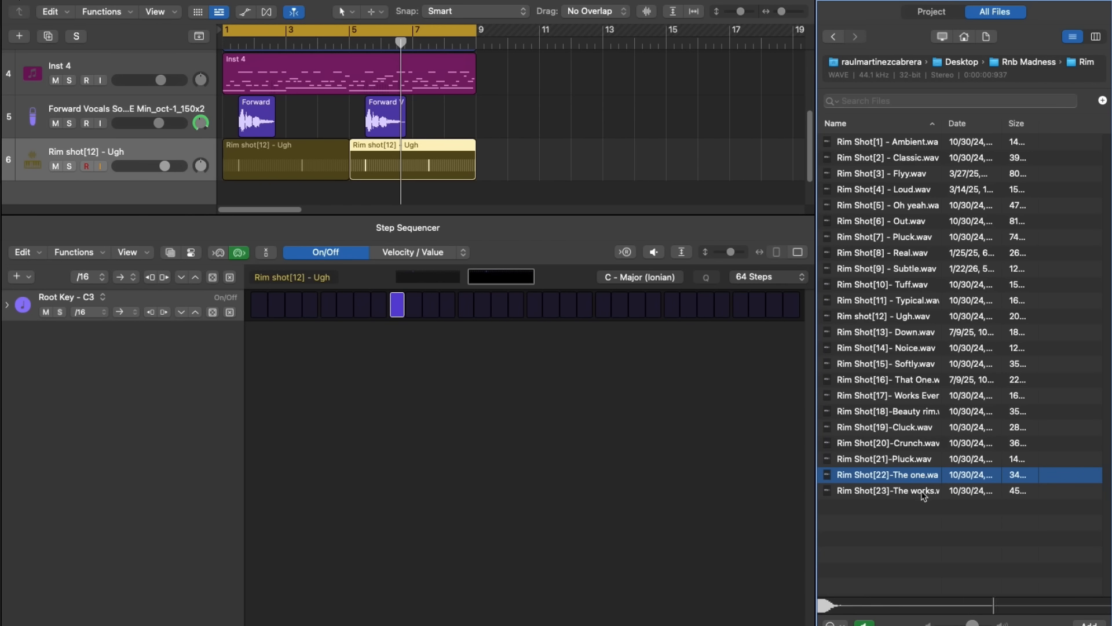
Step: Create a new track from Rim Shot[22]-The one.wav and set its pattern length to 64 steps
left_click_drag(886, 475, 227, 152)
left_click(768, 276)
left_click(752, 318)
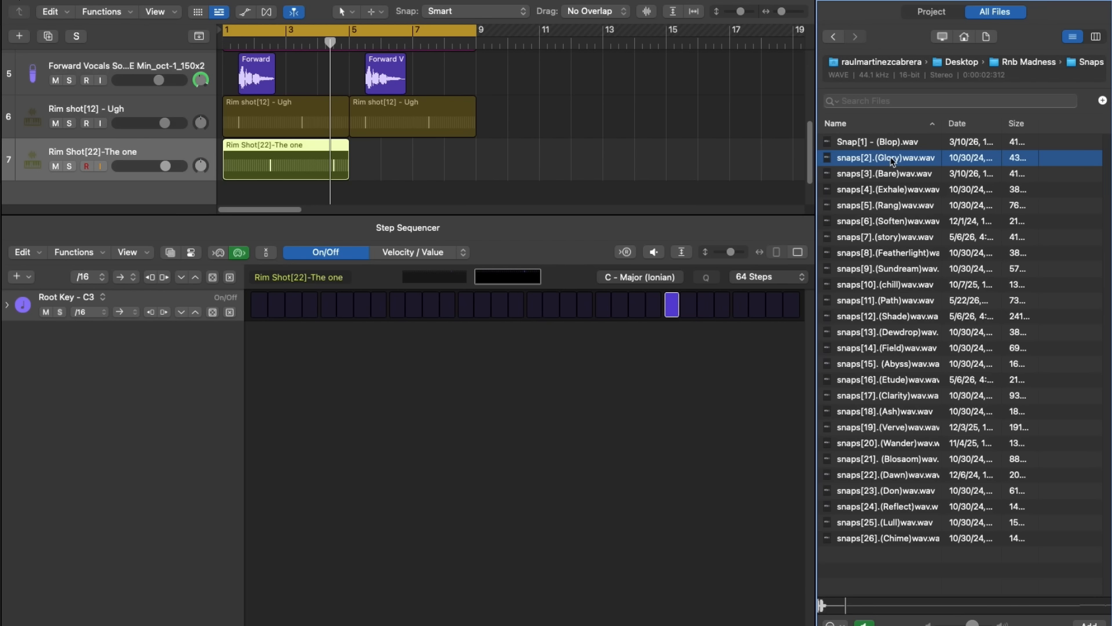
Step: Replace the samples on tracks 7 and 6 with snaps[2].(Glory)wav and repeat the track 7 pattern region
left_click_drag(891, 161, 138, 172)
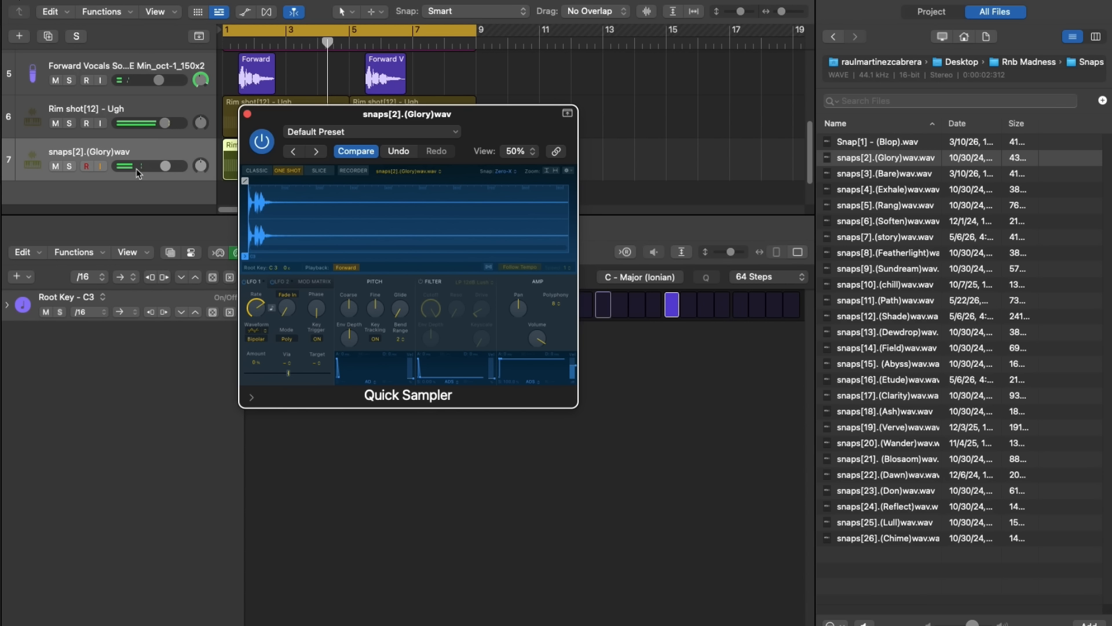
key("super+r")
left_click_drag(886, 158, 168, 123)
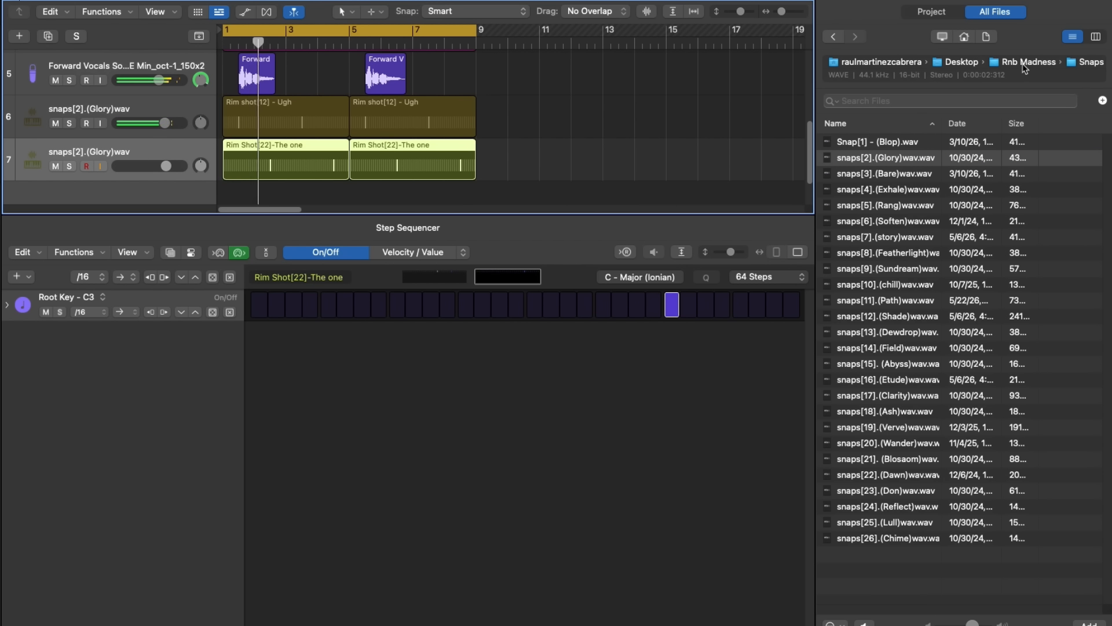
Step: Replace track 7's sample with Rim shot[12] - Ugh.wav from the Rim folder of Rnb Madness
left_click(1024, 63)
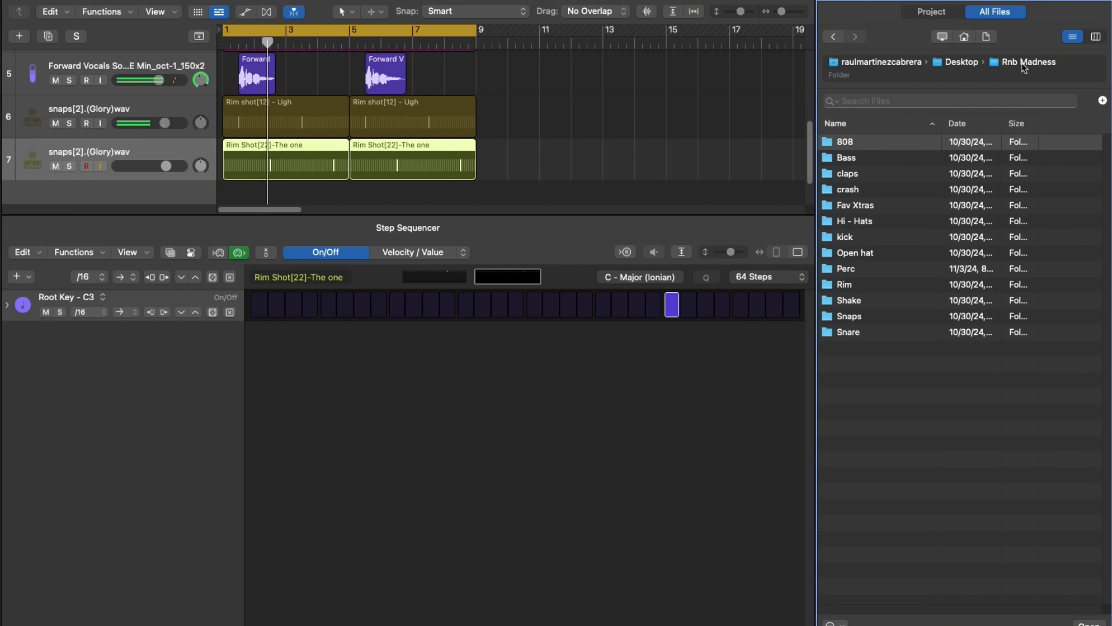
double_click(864, 285)
left_click_drag(898, 317, 145, 167)
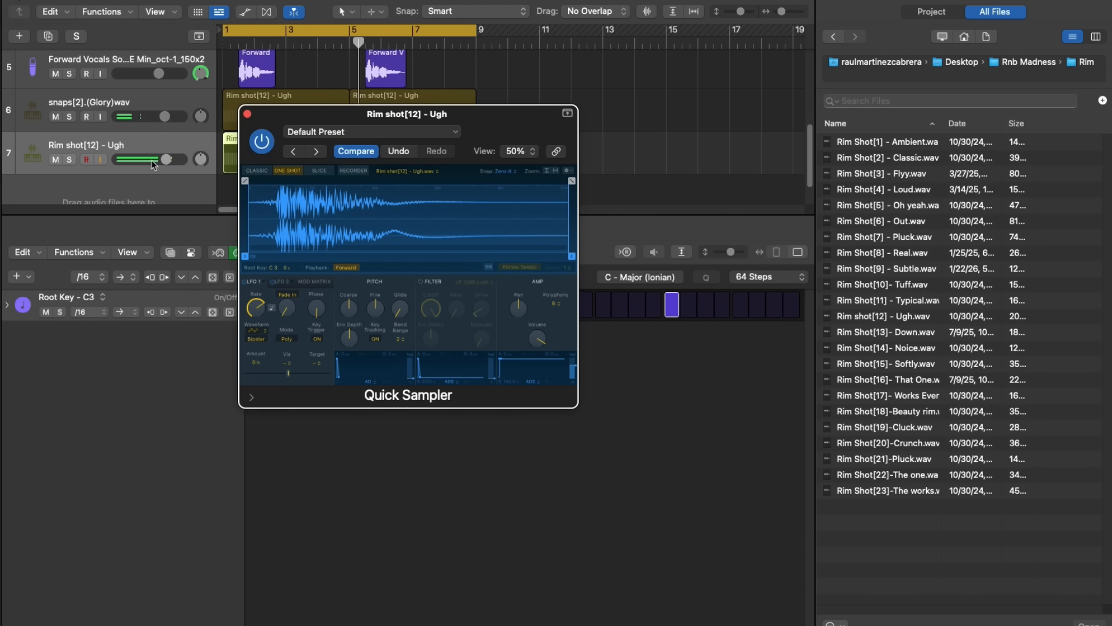
Step: Create a new track from Hi-Hat[5] - Breezy.wav in the Hi - Hats folder of Rnb Madness
left_click(247, 114)
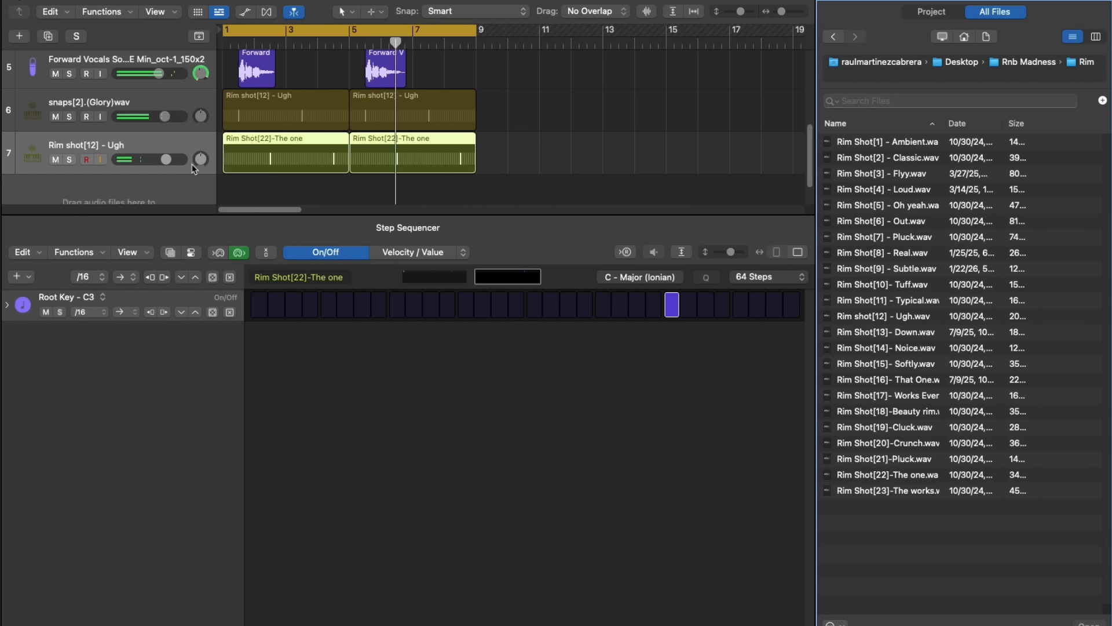
left_click(1018, 64)
double_click(870, 222)
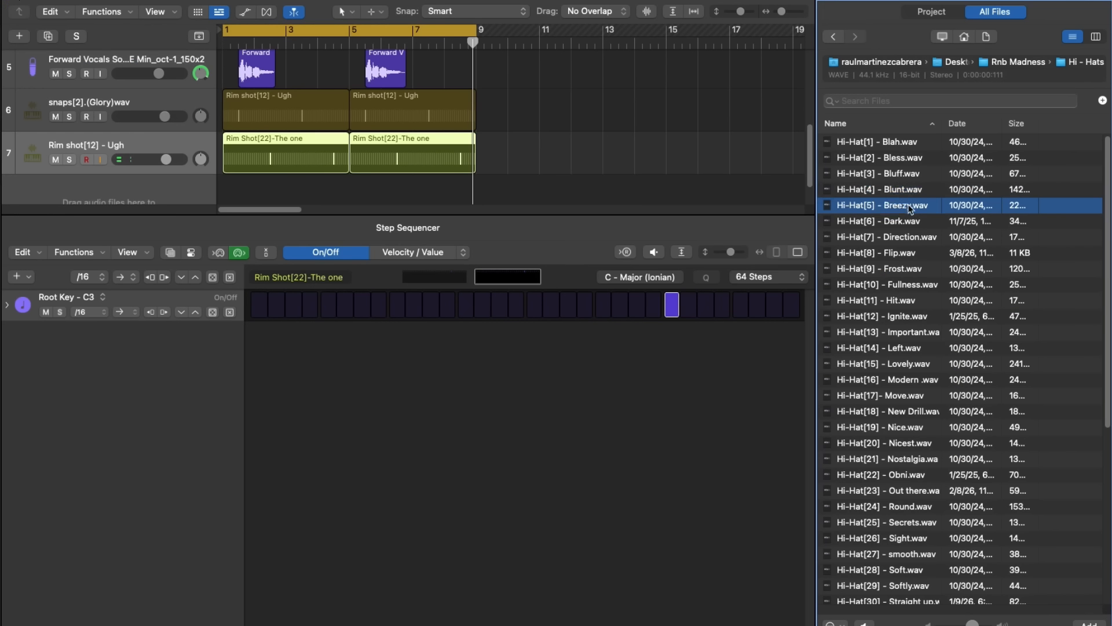
left_click_drag(880, 205, 186, 191)
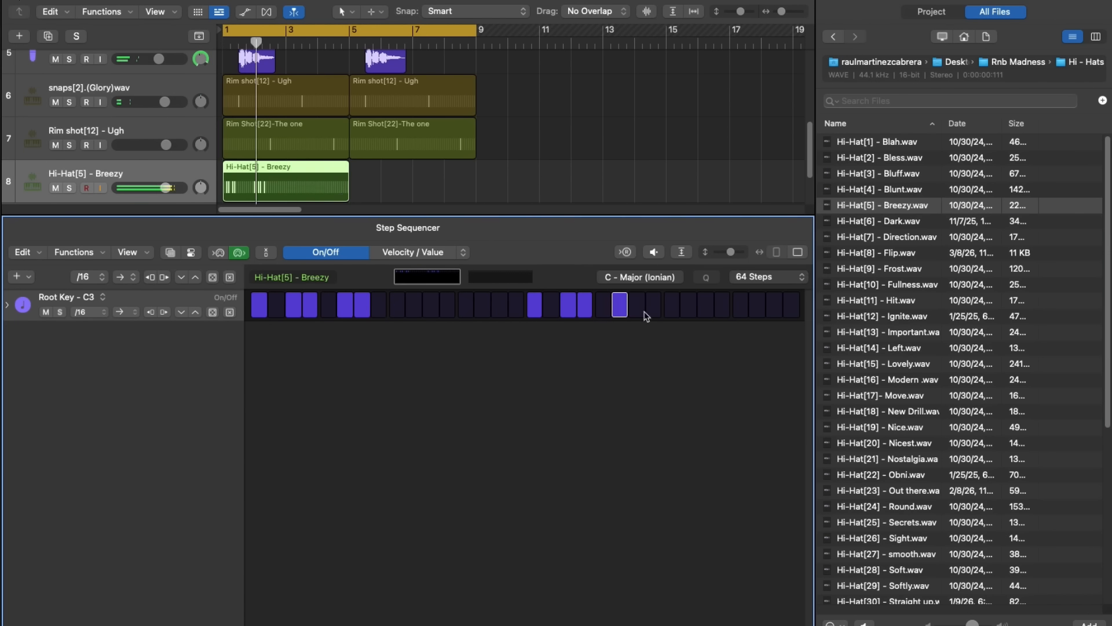
Step: Set the velocity of step 4 to 81 and step 7 to 83 in the hi-hat pattern
left_click(310, 301)
left_click_drag(312, 304, 313, 306)
left_click_drag(363, 298, 363, 306)
Step: Add soft hi-hat hits with velocity 1 on steps 2, 5, 18 and 21
left_click(326, 252)
left_click(277, 303)
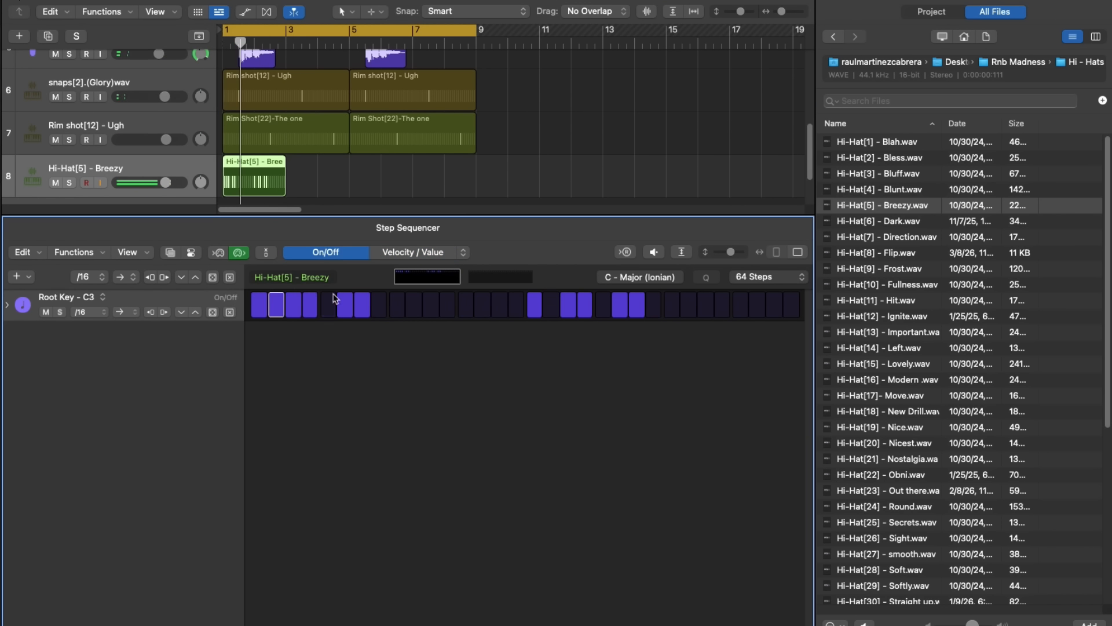
left_click(330, 304)
left_click(551, 304)
left_click(603, 305)
left_click(413, 252)
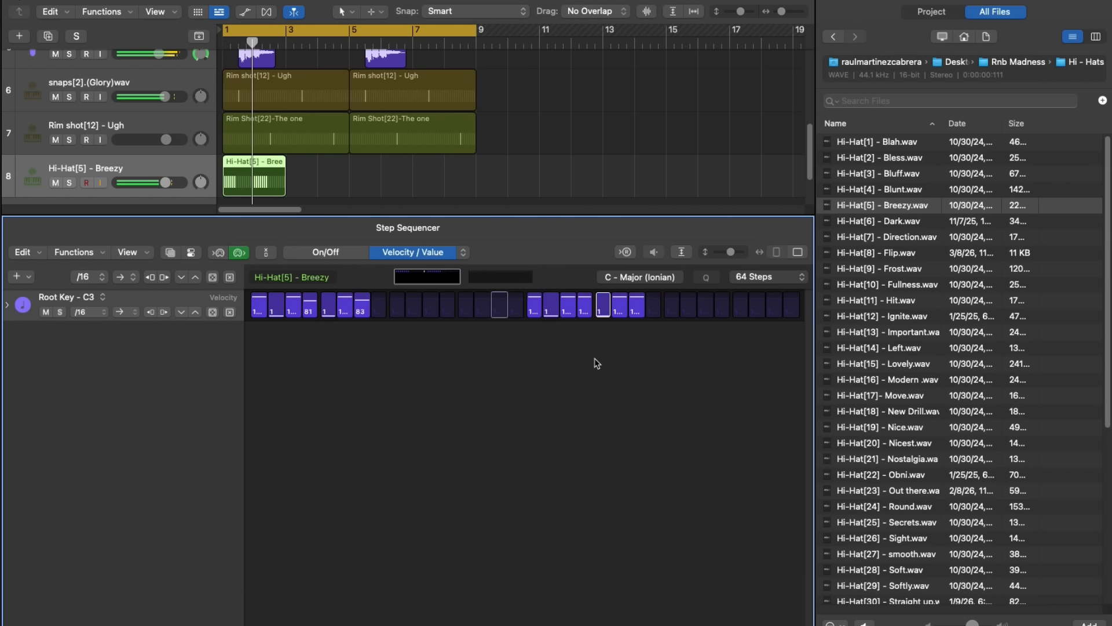
Step: Repeat the hi-hat region up to bar 9 and add velocity 1 hits on steps 10, 11, 13 and 14
left_click(326, 252)
left_click_drag(283, 161, 475, 162)
left_click(414, 305)
left_click(431, 305)
left_click(466, 305)
left_click(483, 305)
left_click(413, 252)
left_click_drag(466, 301, 466, 341)
Step: Add velocity 1 hits on steps 26, 27, 29 and 30 of the first hi-hat region
left_click(325, 252)
left_click(757, 313)
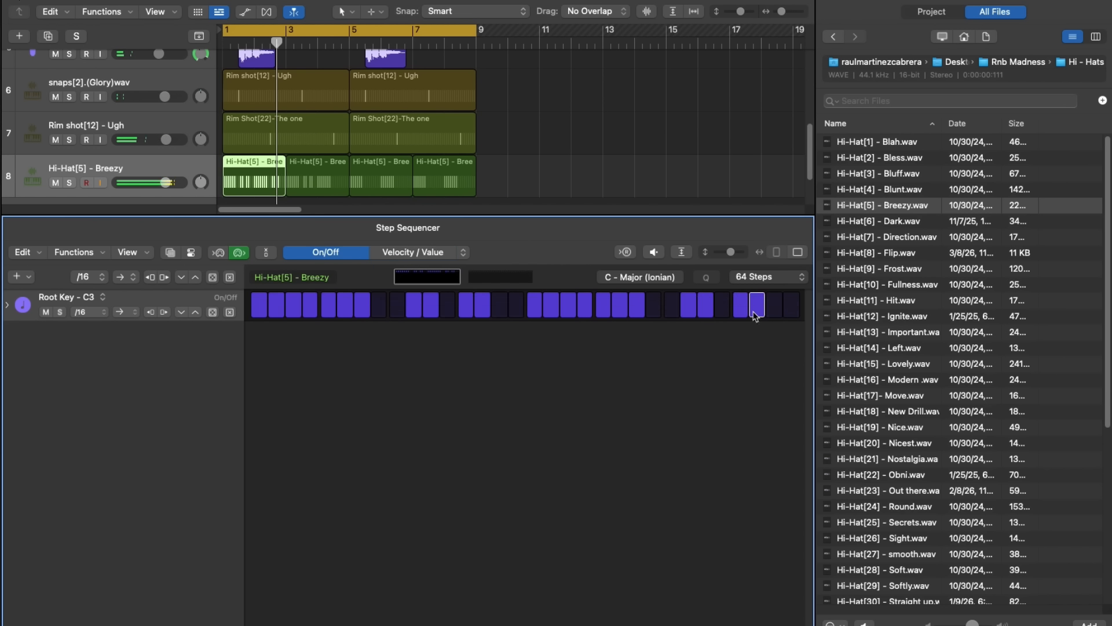
left_click(412, 252)
Step: Replace the outdated hi-hat copies with three repeats of the finished first region up to bar 9, and play back the pattern
left_click(318, 186)
left_click(382, 191, "shift")
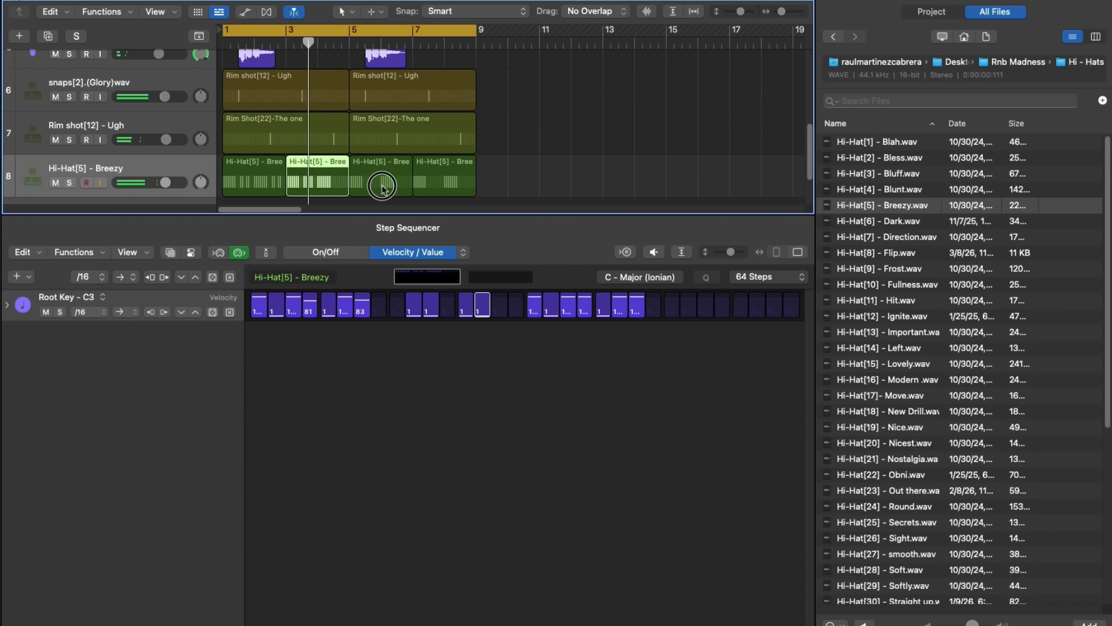
key("Delete")
key("super+r")
key("super+r")
key("super+r")
key("space")
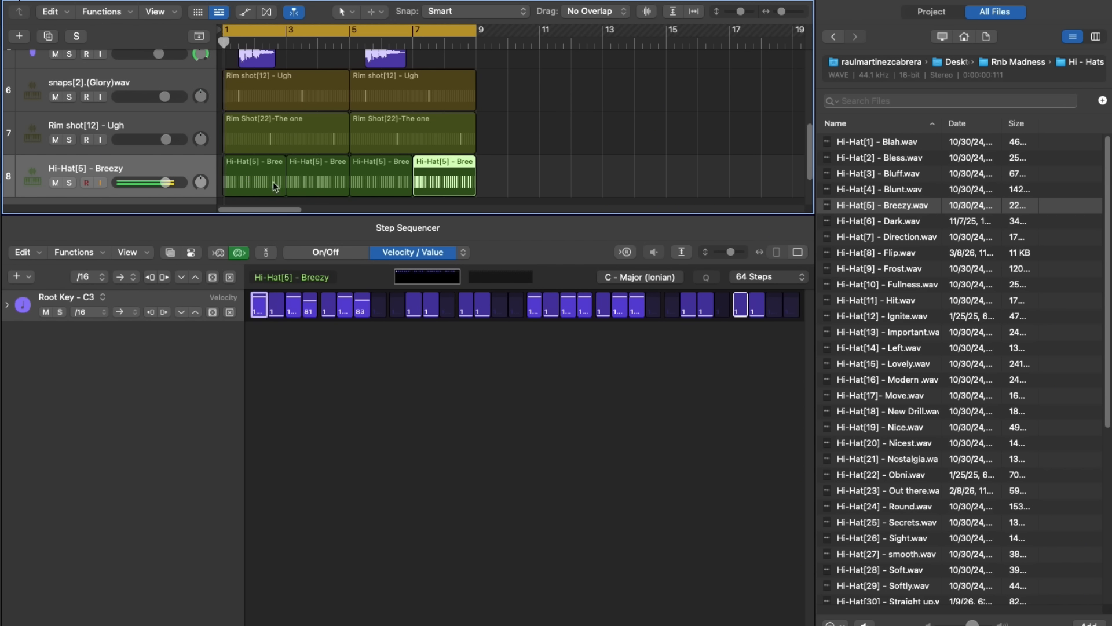
left_click(249, 183)
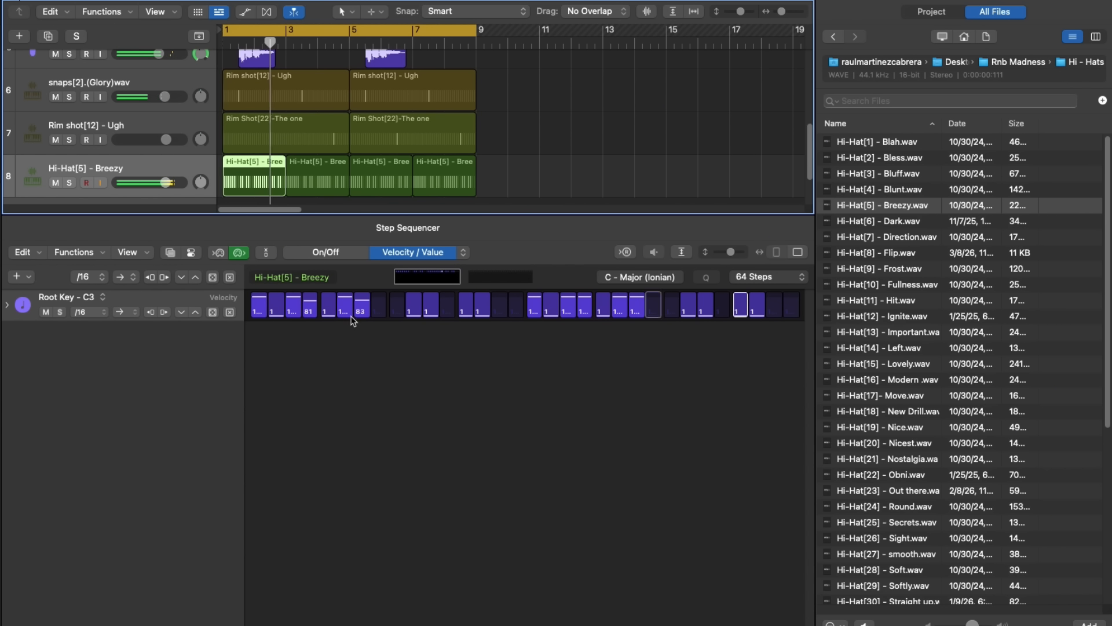
left_click(334, 192)
left_click(360, 193)
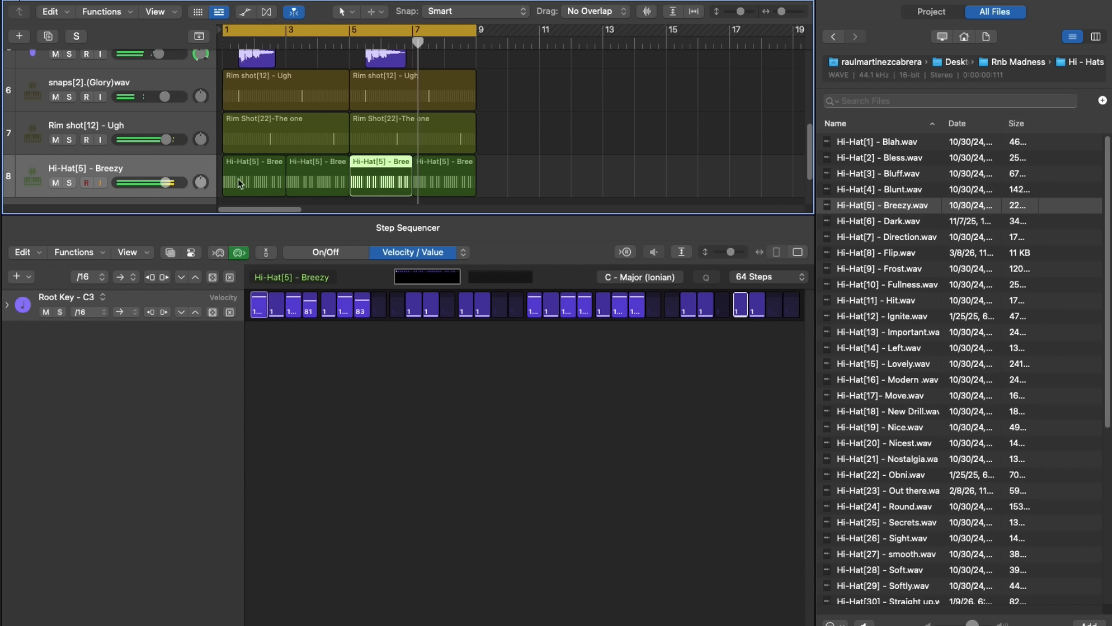
left_click(168, 176)
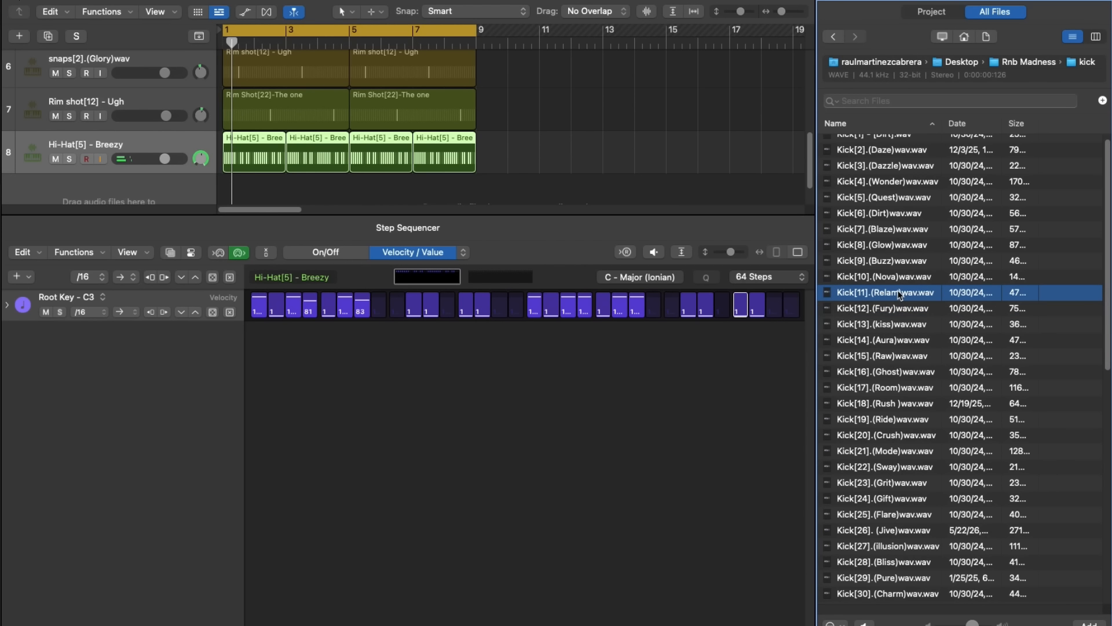
Step: Create a Quick Sampler (Optimized) track from Kick[11].(Relam)wav.wav, set its pattern to 64 steps and program kick hits, including step 15
left_click_drag(886, 288, 154, 137)
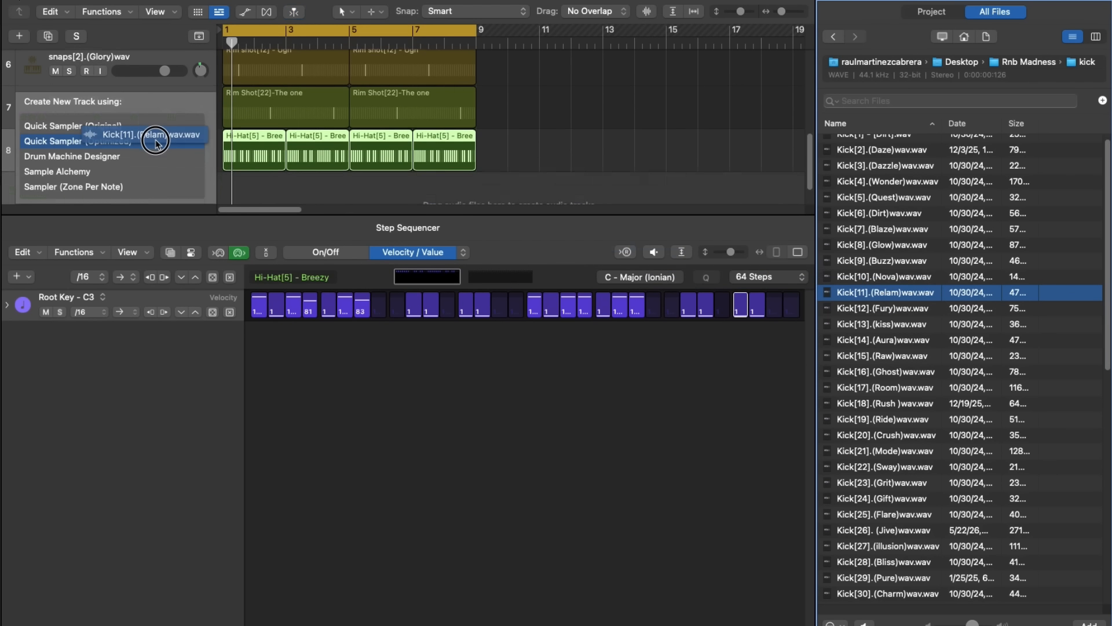
left_click(154, 139)
left_click(769, 276)
left_click(759, 301)
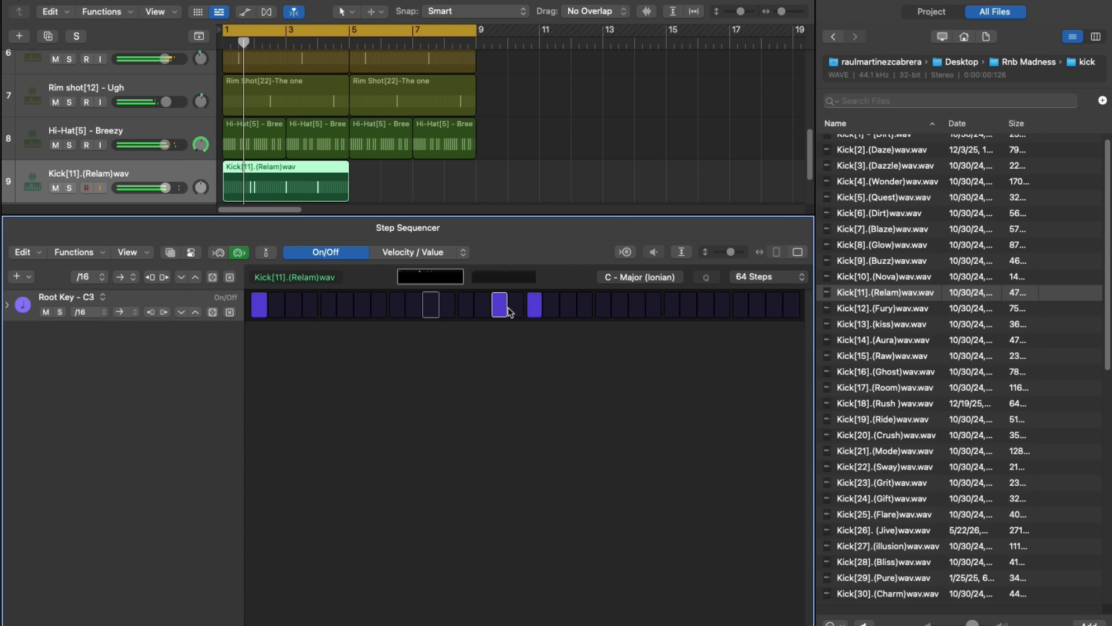
left_click(503, 301)
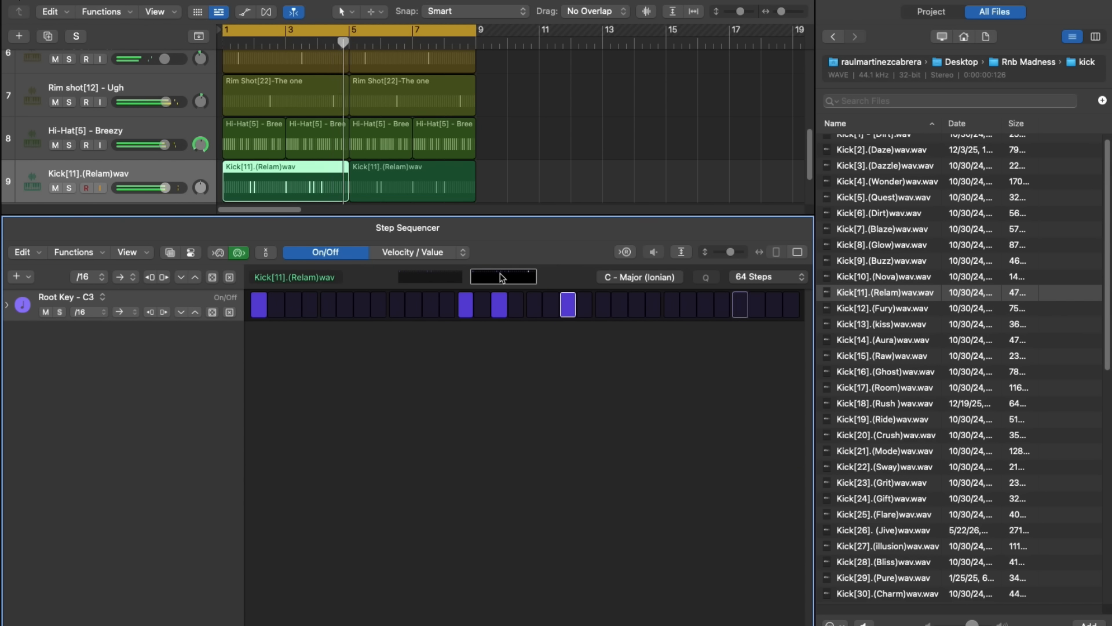
left_click(365, 177)
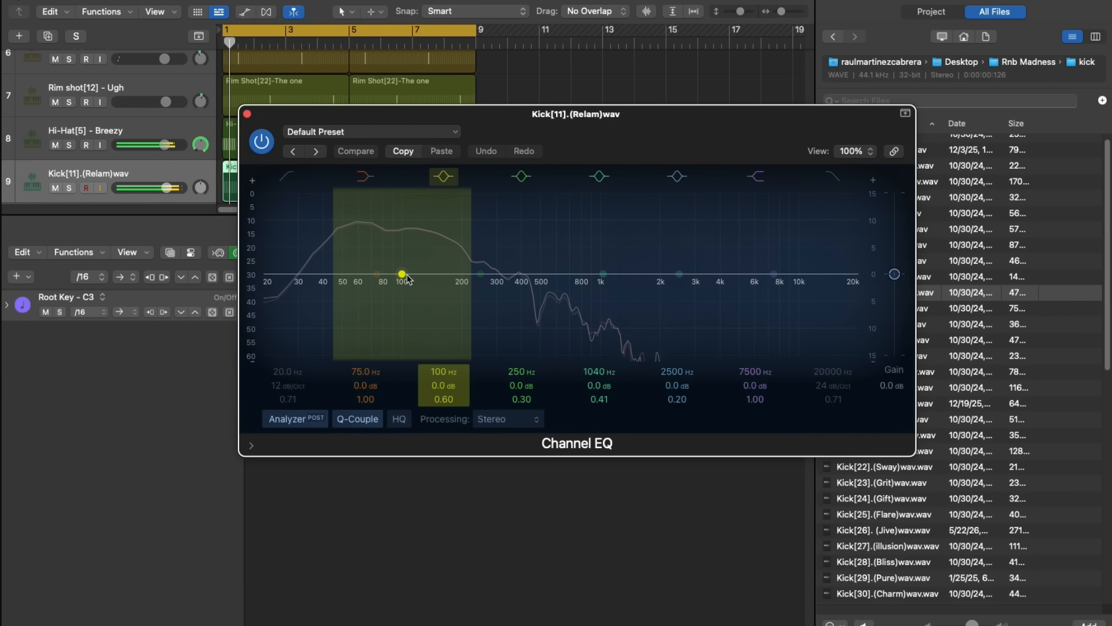
Step: Boost 109 Hz by 1.5 dB with a Q of 1.20 in the kick track's Channel EQ
left_click_drag(402, 274, 409, 265)
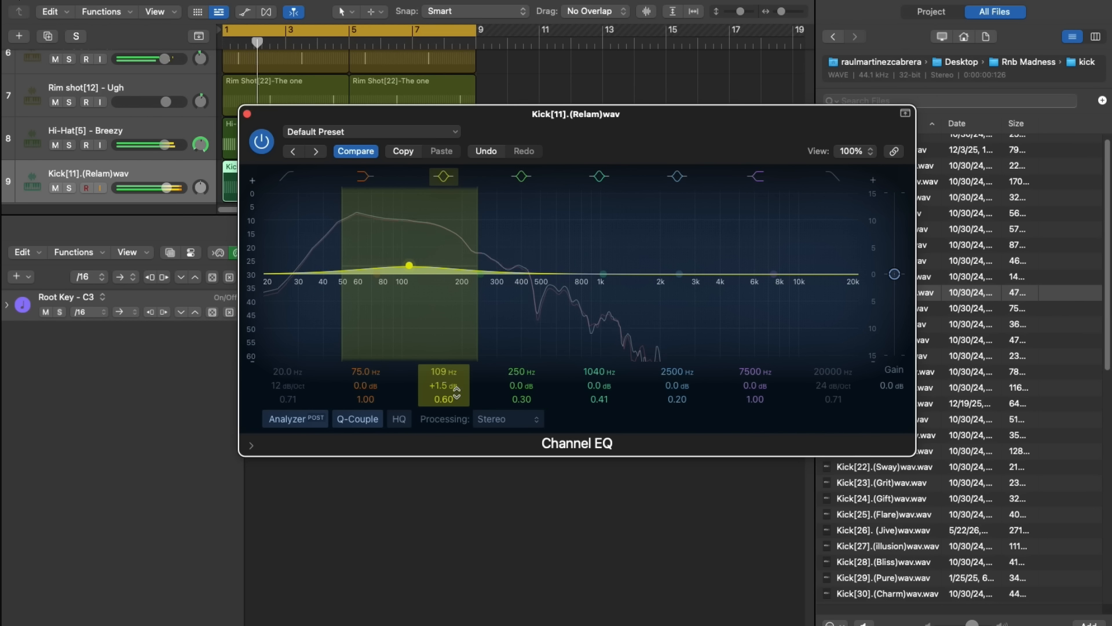
left_click_drag(453, 399, 449, 390)
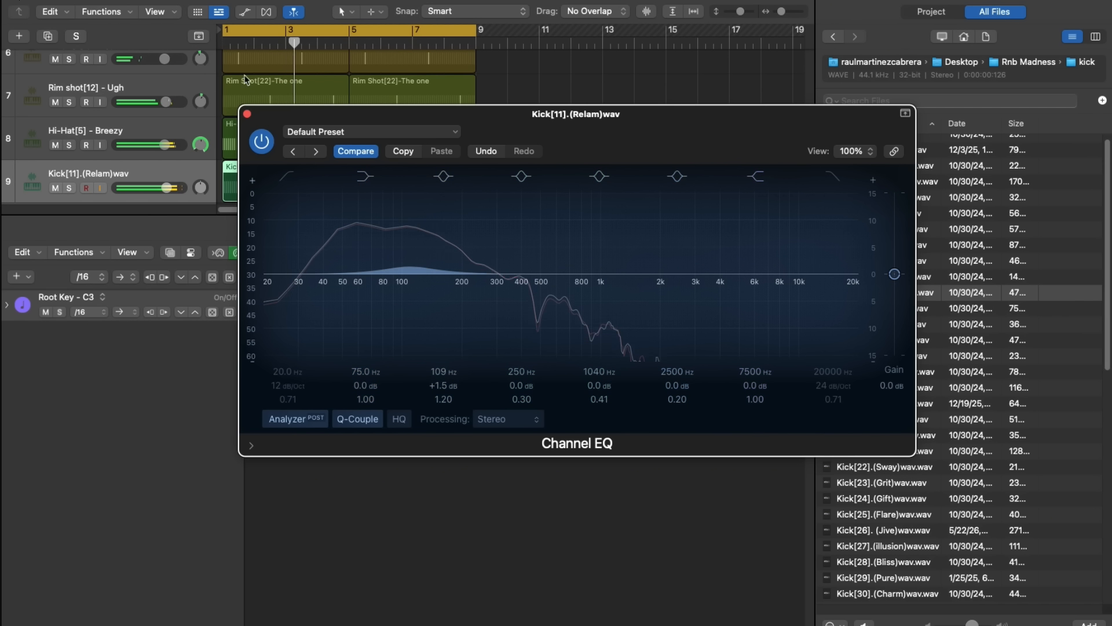
Step: Replace the kick track's sample with Kick[60].(Urban)wav.wav
left_click(903, 595)
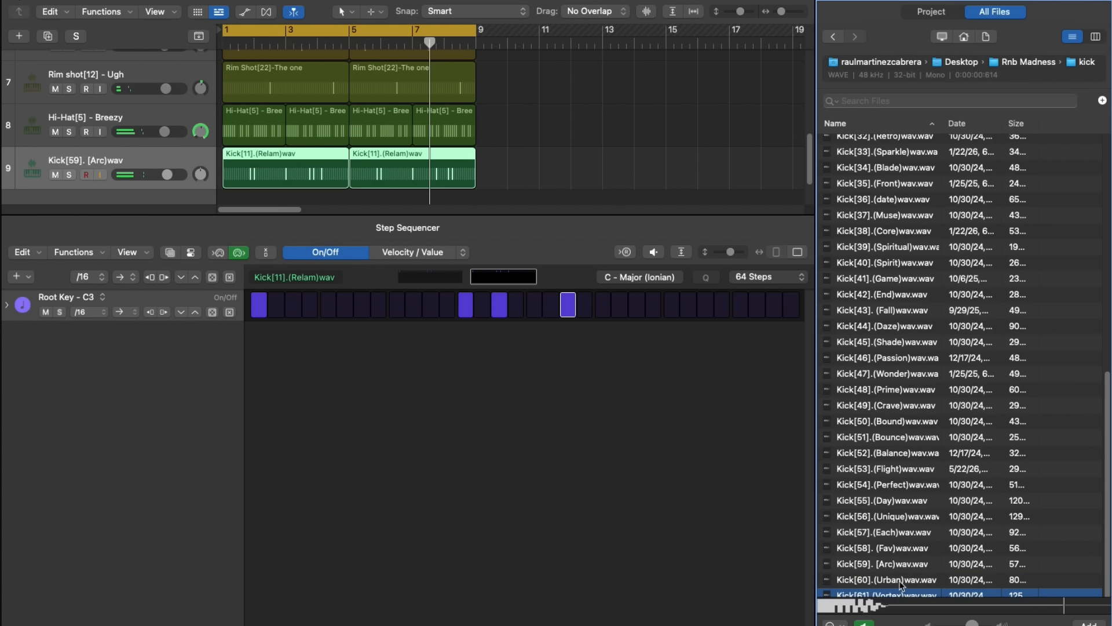
left_click_drag(901, 581, 234, 141)
left_click(247, 114)
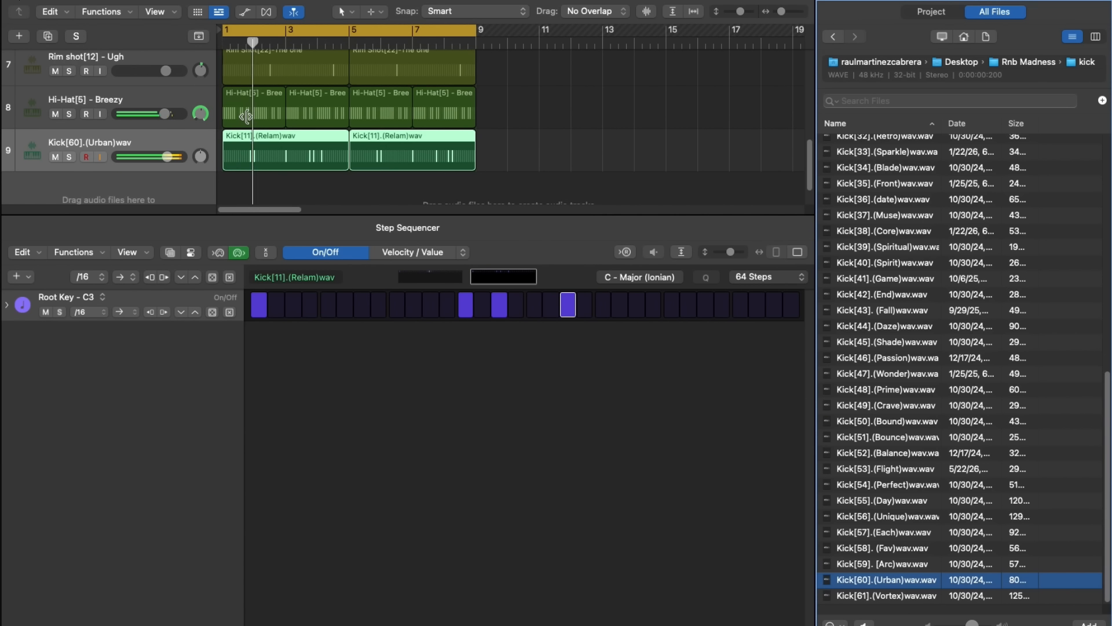
Step: Add a Channel EQ to the Buttr instrument on track 1 and raise its low-cut filter's slope and frequency
scroll(48, 62, "up", 10)
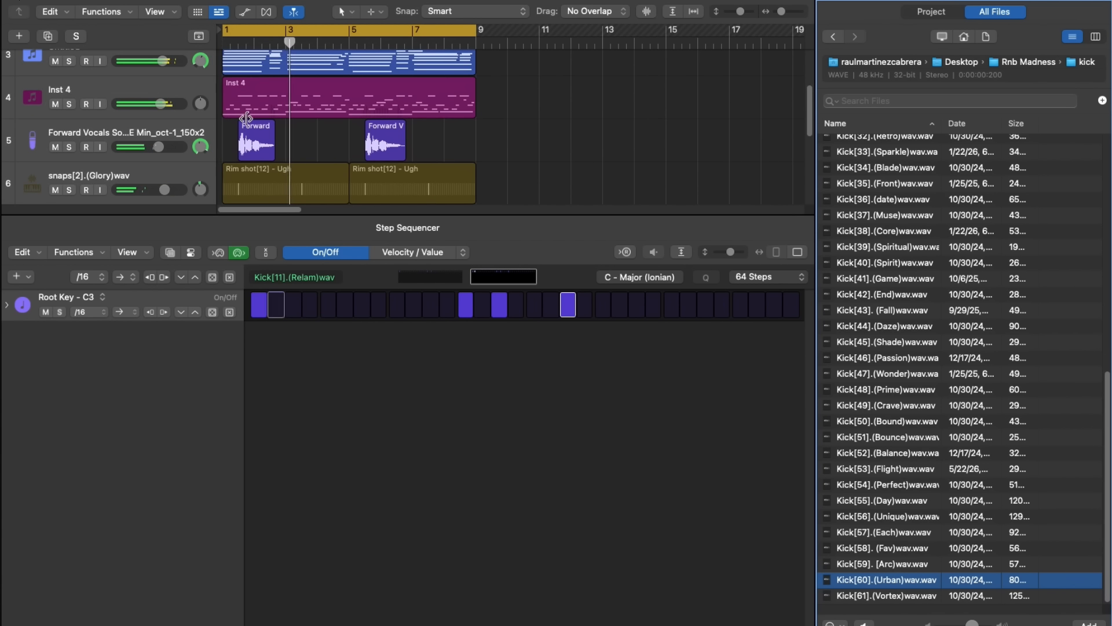
left_click(184, 56)
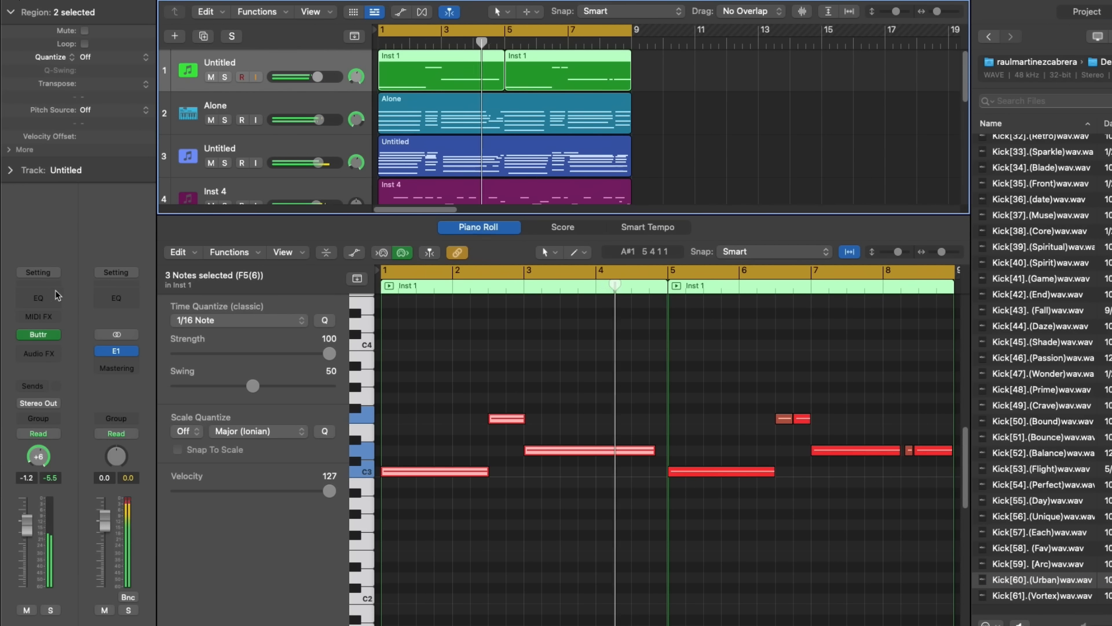
left_click(55, 293)
left_click(291, 177)
left_click_drag(291, 275, 335, 304)
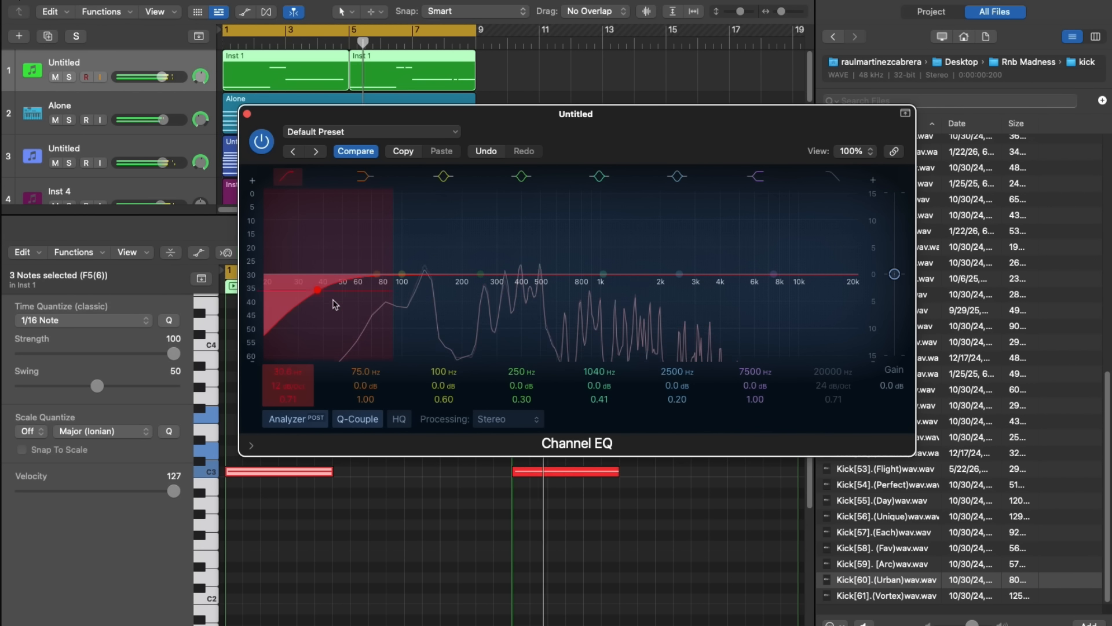
left_click_drag(296, 382, 296, 365)
left_click_drag(317, 289, 376, 286)
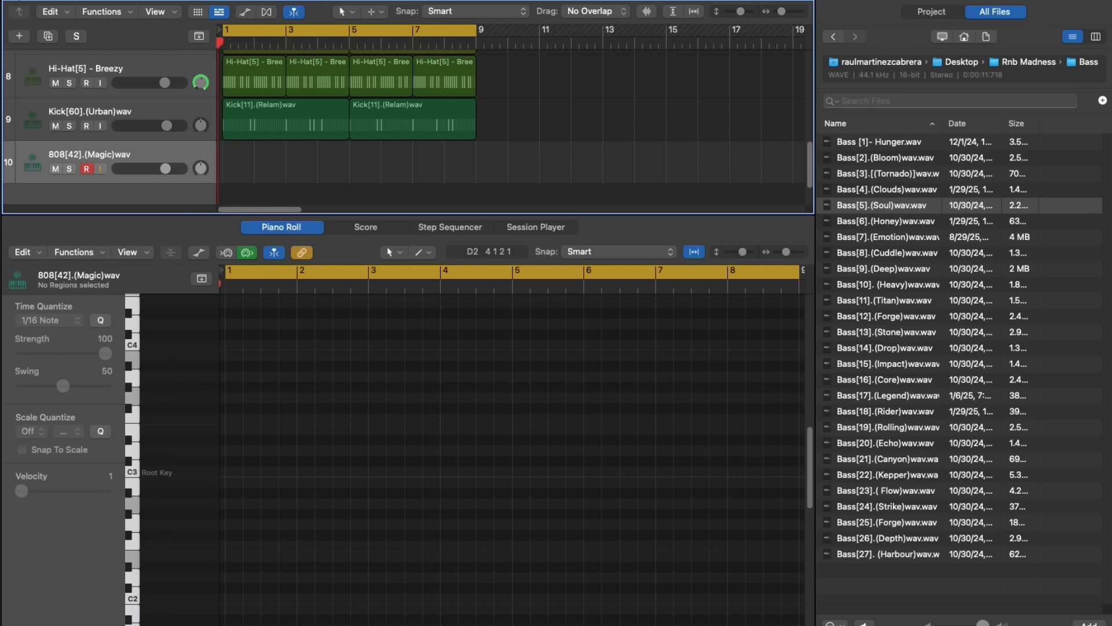
Step: Record a bass line on the 808[42].(Magic)wav track from bar 1
key("r")
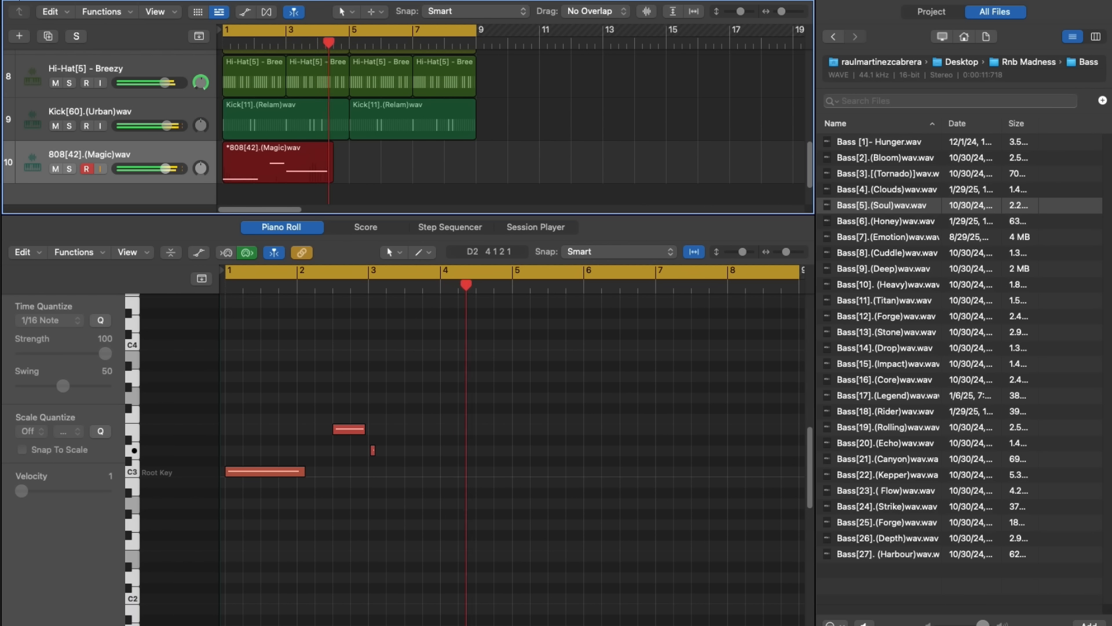
left_click(135, 468)
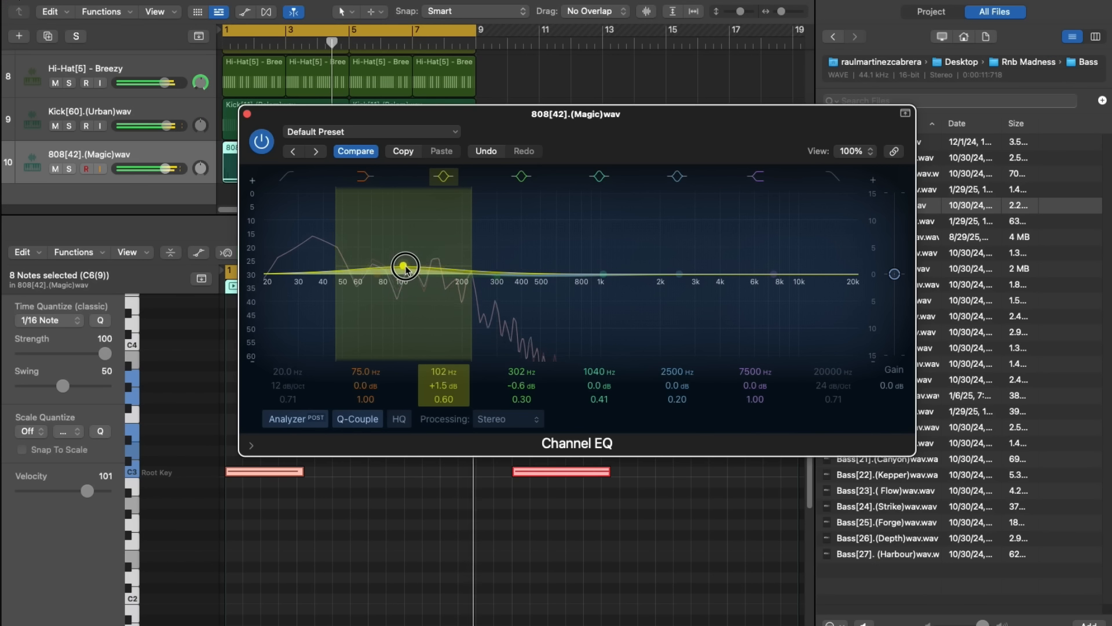
Step: In the 808's Channel EQ, narrow the 102 Hz boost to a Q of 1.10, reshape it, and set the 1040 Hz band to 675 Hz at -0.8 dB
left_click_drag(438, 399, 436, 394)
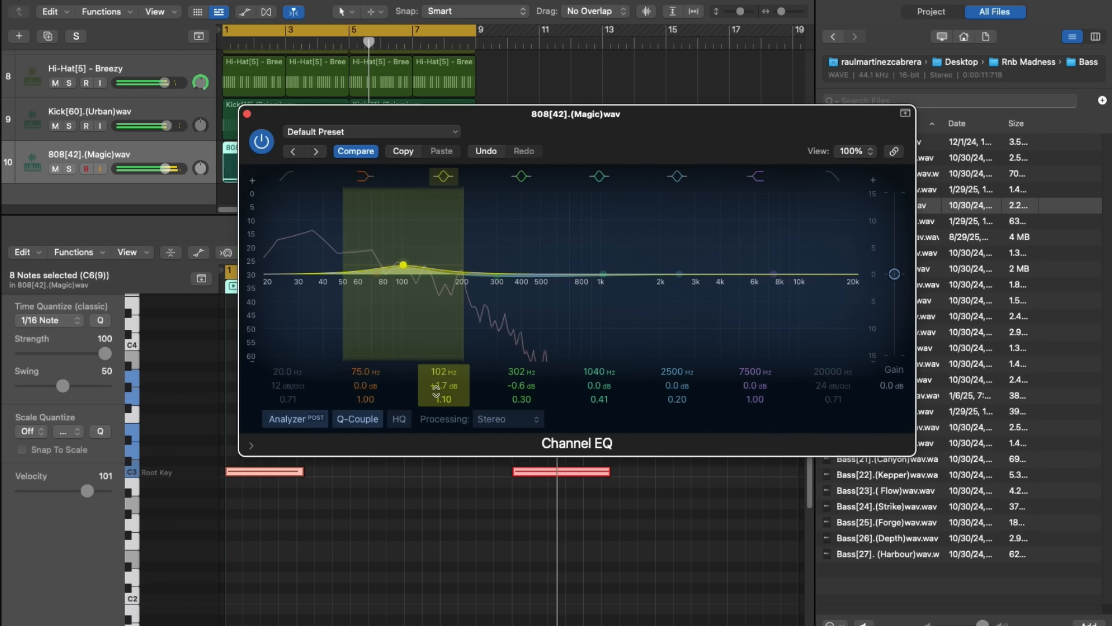
left_click_drag(405, 271, 416, 262)
left_click_drag(601, 274, 561, 264)
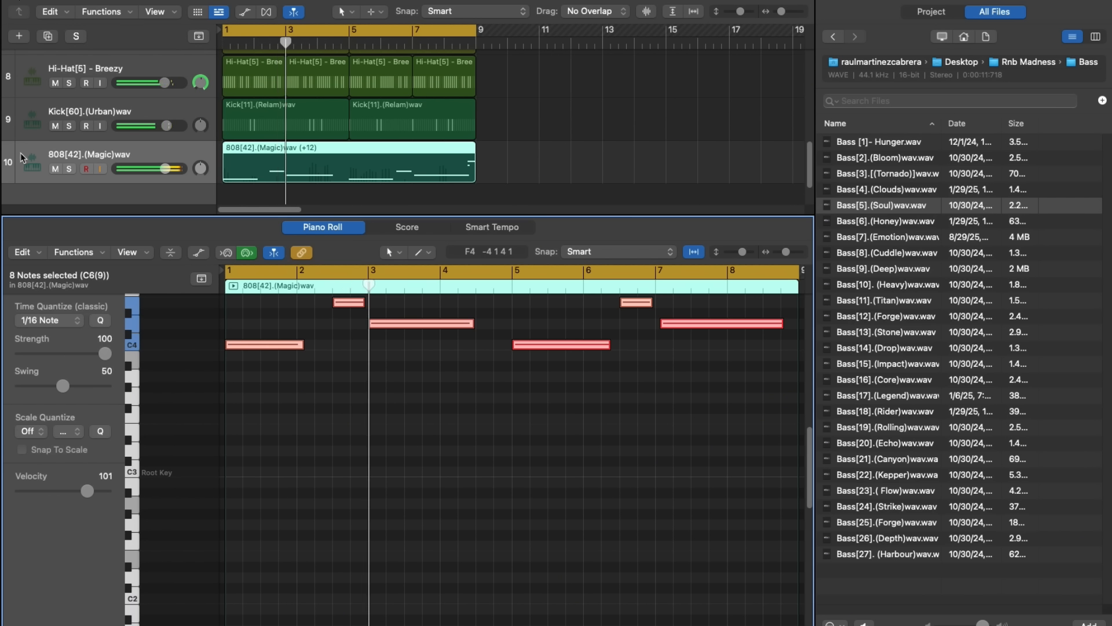
Step: Lower the 808 track's volume slightly and turn its low bell near 100 Hz into a cut, also reducing the 675 Hz band
left_click_drag(166, 169, 164, 168)
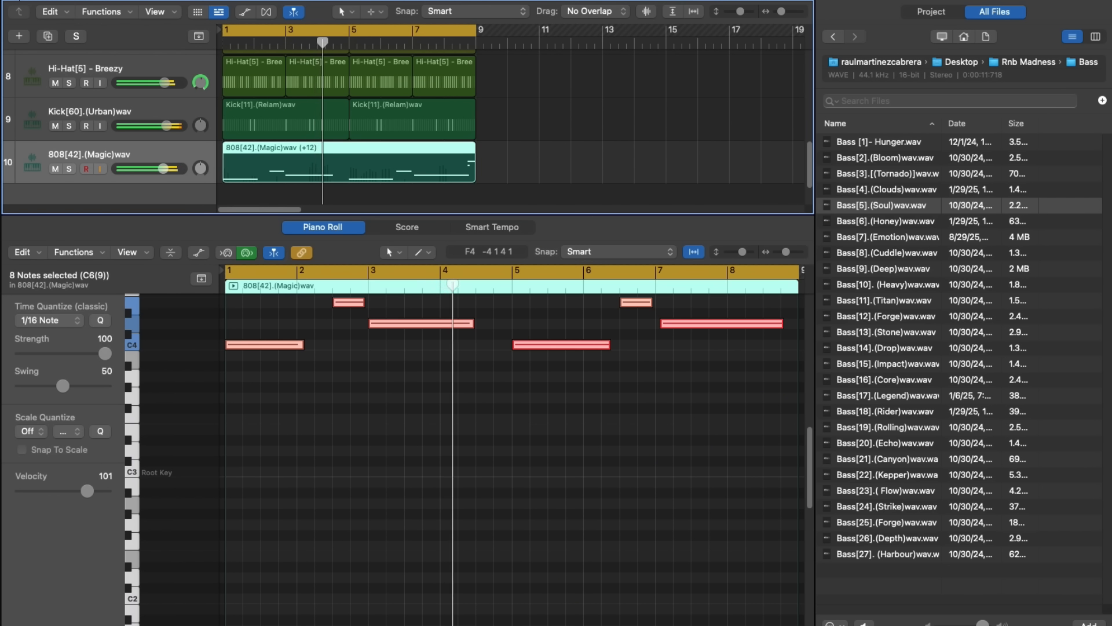
key("v")
left_click_drag(405, 275, 397, 281)
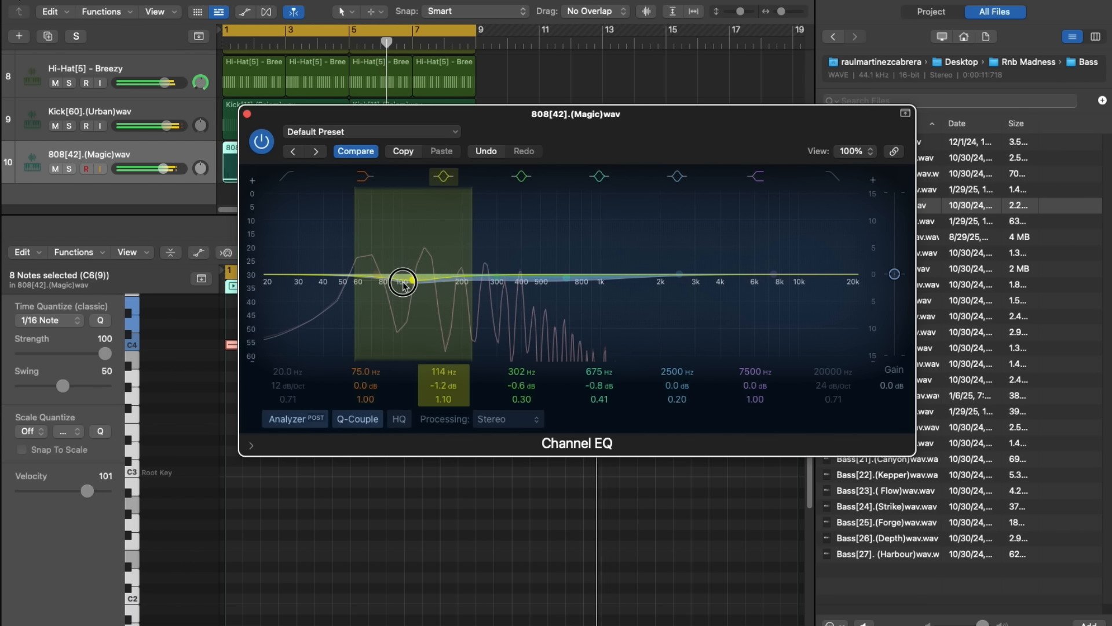
left_click_drag(573, 276, 576, 281)
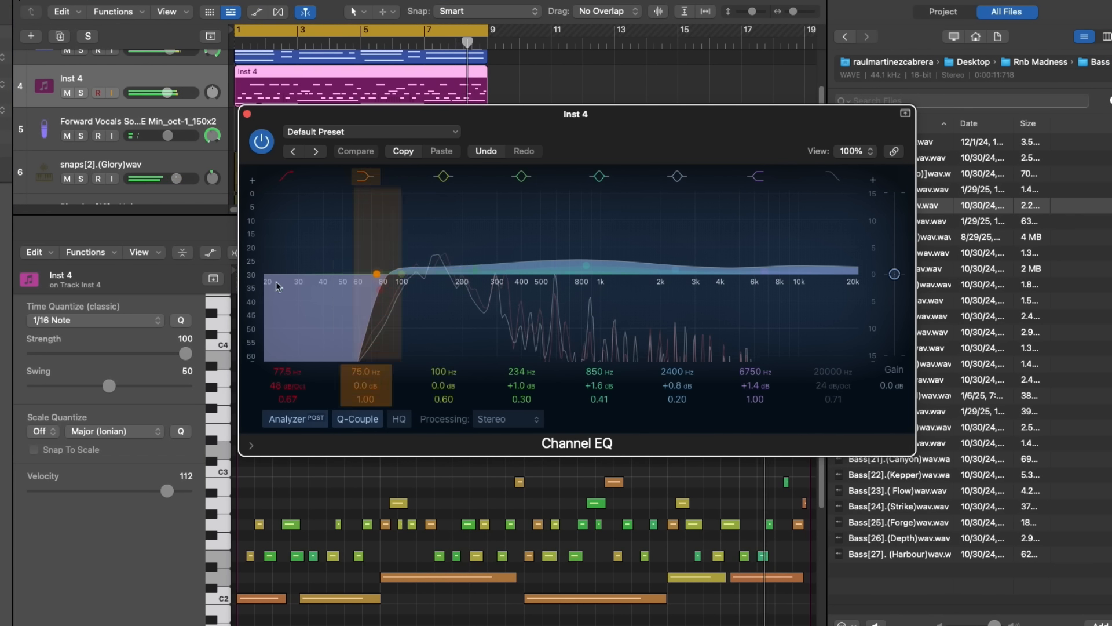
Step: Cut 101 Hz by 0.5 dB in Inst 4's Channel EQ and slightly lower its low-mid boost
left_click_drag(402, 274, 403, 277)
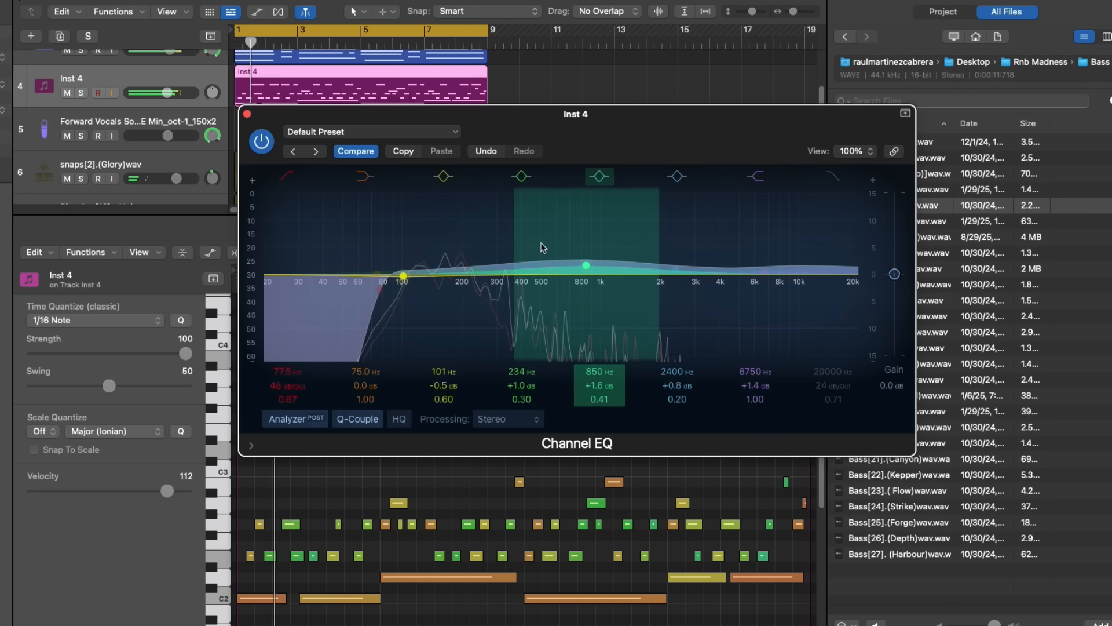
left_click_drag(496, 261, 489, 266)
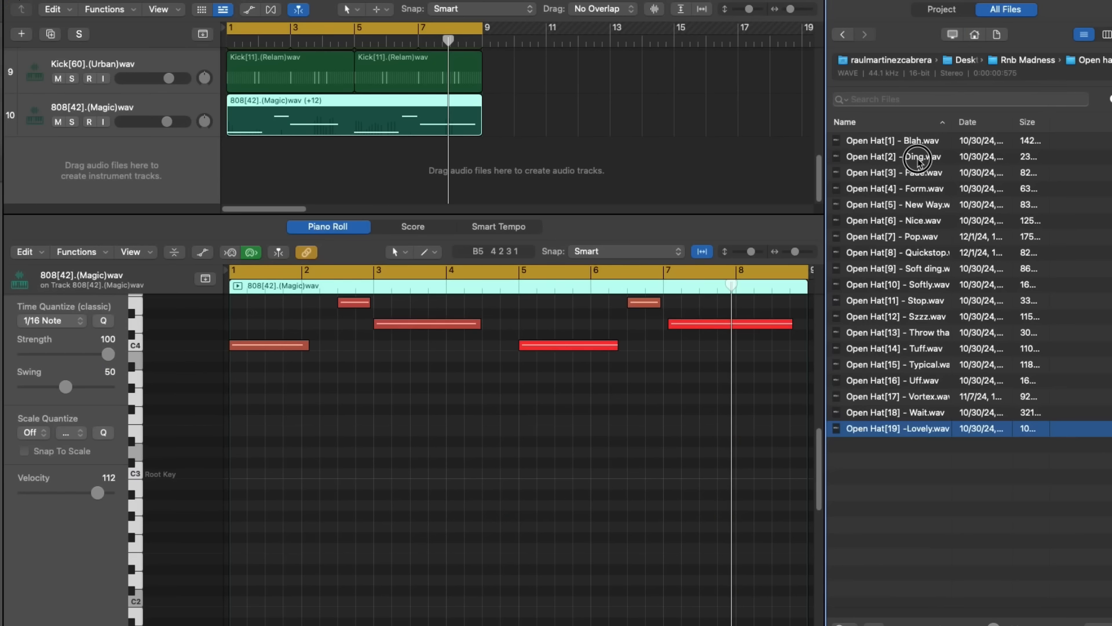
Step: Place Open Hat[2] - Ding.wav in bar 8 on a new audio track and play the beat from bar 6
left_click_drag(892, 157, 455, 177)
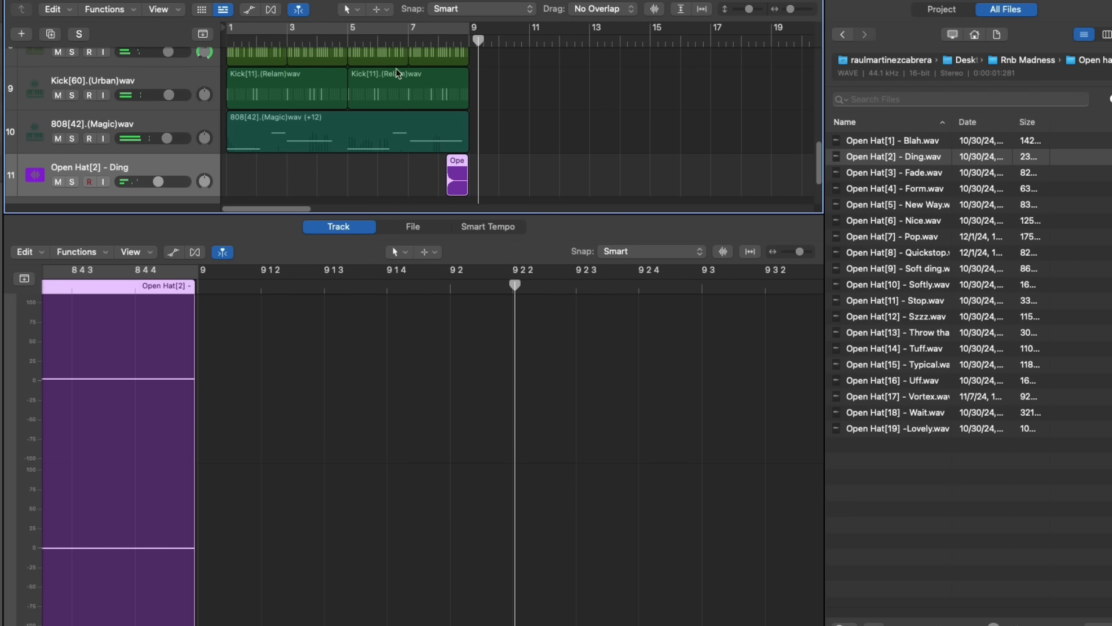
left_click(394, 42)
key("space")
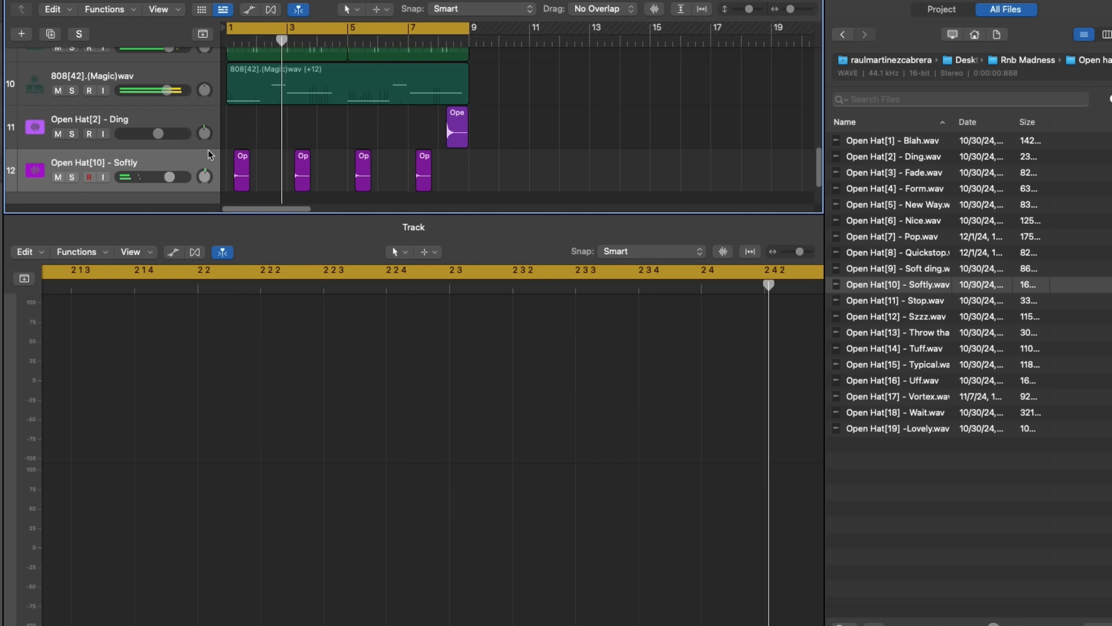
Step: Set the Open Hat[10] - Softly track's volume to +0.7 dB
left_click_drag(174, 176, 176, 176)
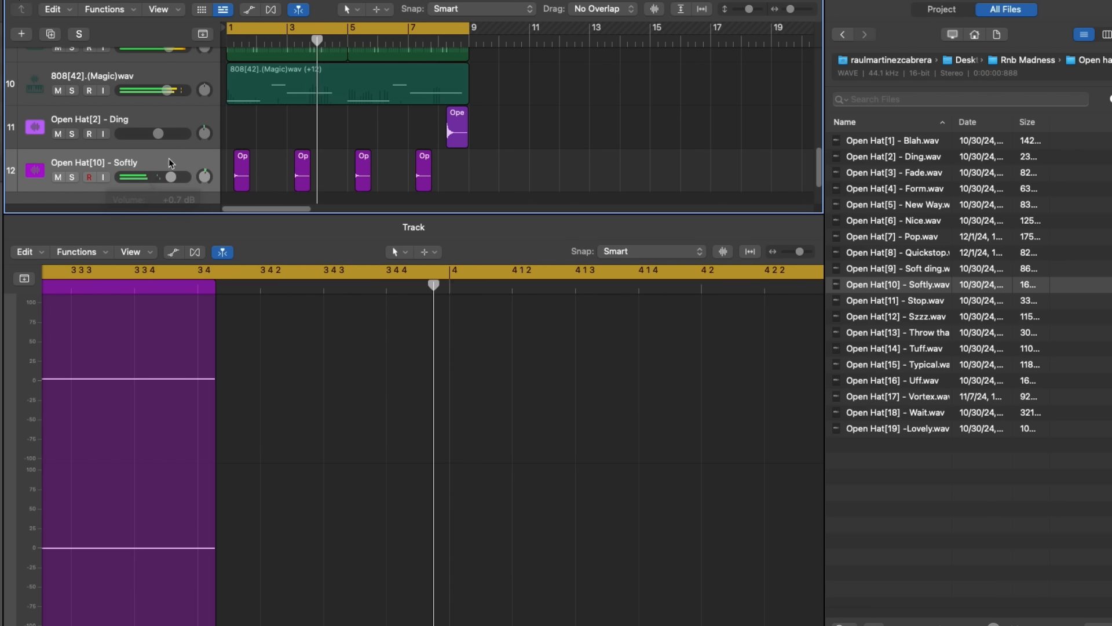
Step: Slightly lower the volumes of the Open Hat[2] - Ding and Open Hat[10] - Softly tracks and fine-tune the 808's level
left_click_drag(157, 134, 155, 135)
left_click_drag(169, 179, 166, 177)
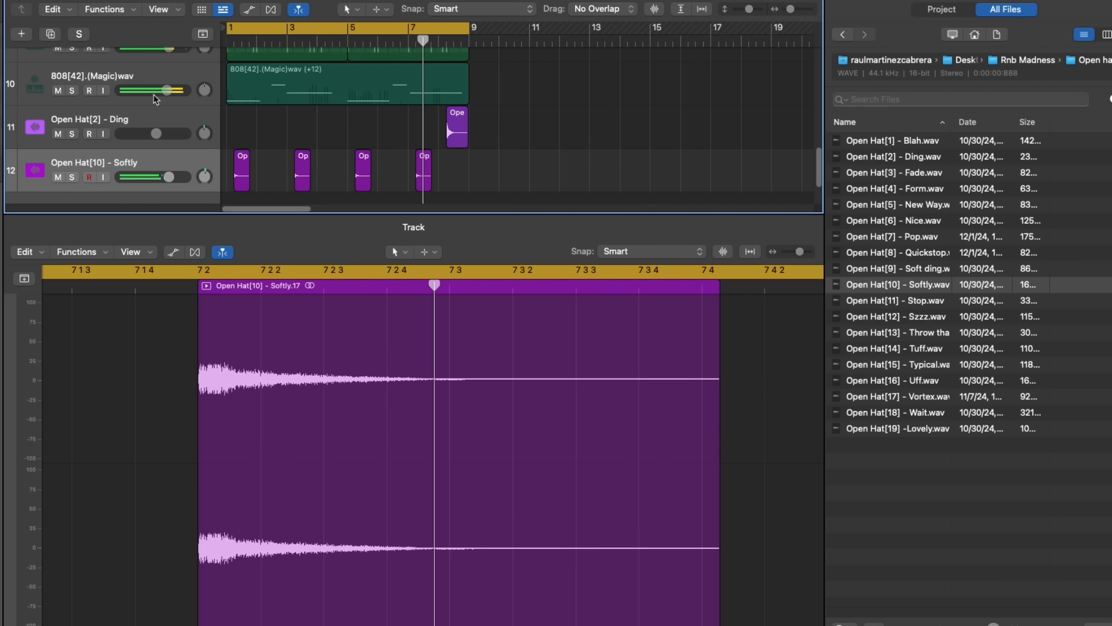
left_click_drag(163, 93, 163, 93)
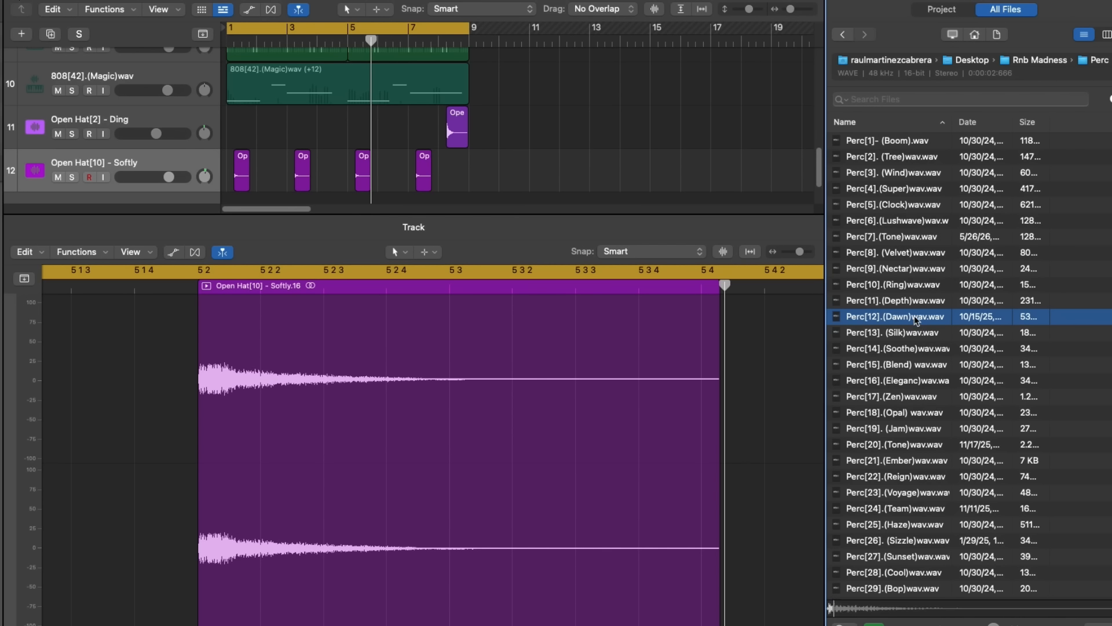
Step: Load Perc[13]. (Silk)wav onto a new sampler track and record a three-note C3 pattern in bar 2
left_click_drag(918, 332, 239, 119)
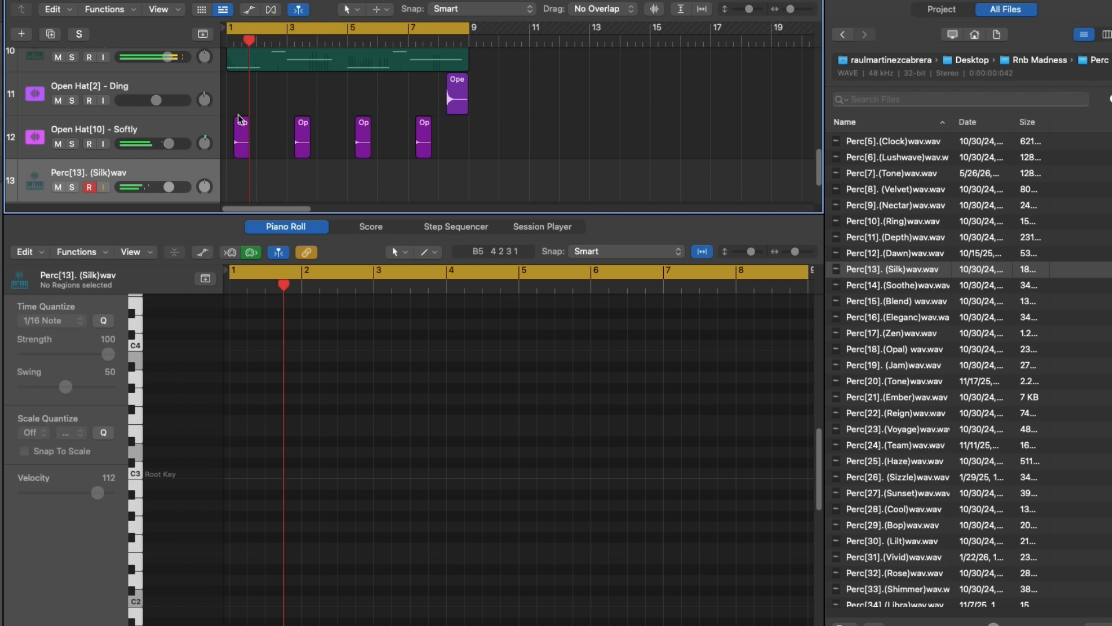
key("space")
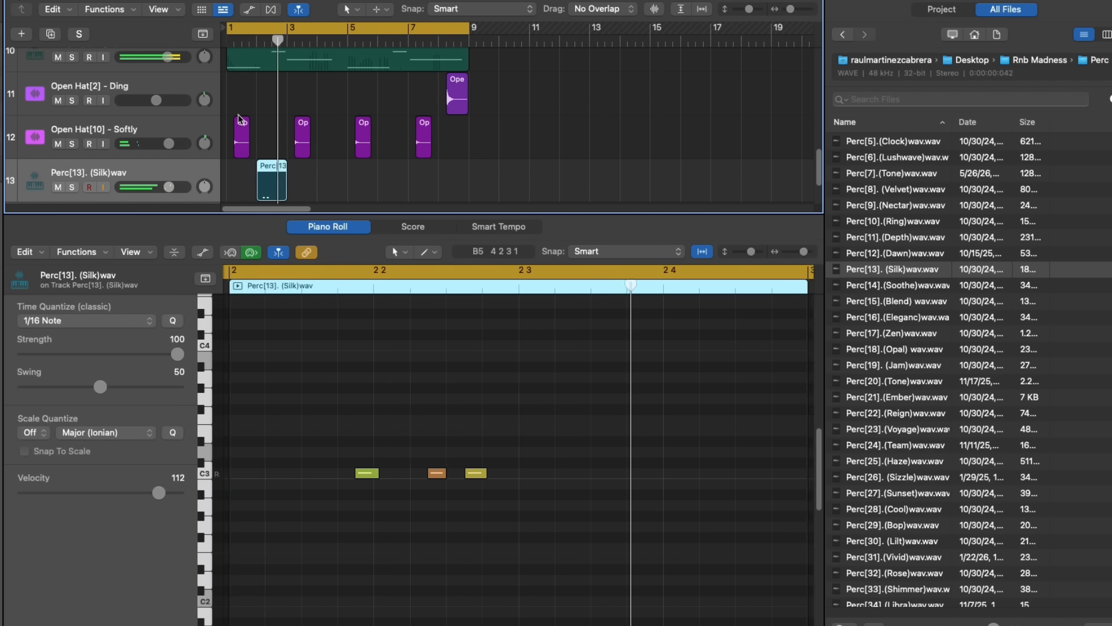
Step: Swap the percussion sound for Perc[14].(Soothe)wav, repeat its region in bars 4, 6 and 8, and enlarge the tracks area
left_click(926, 288)
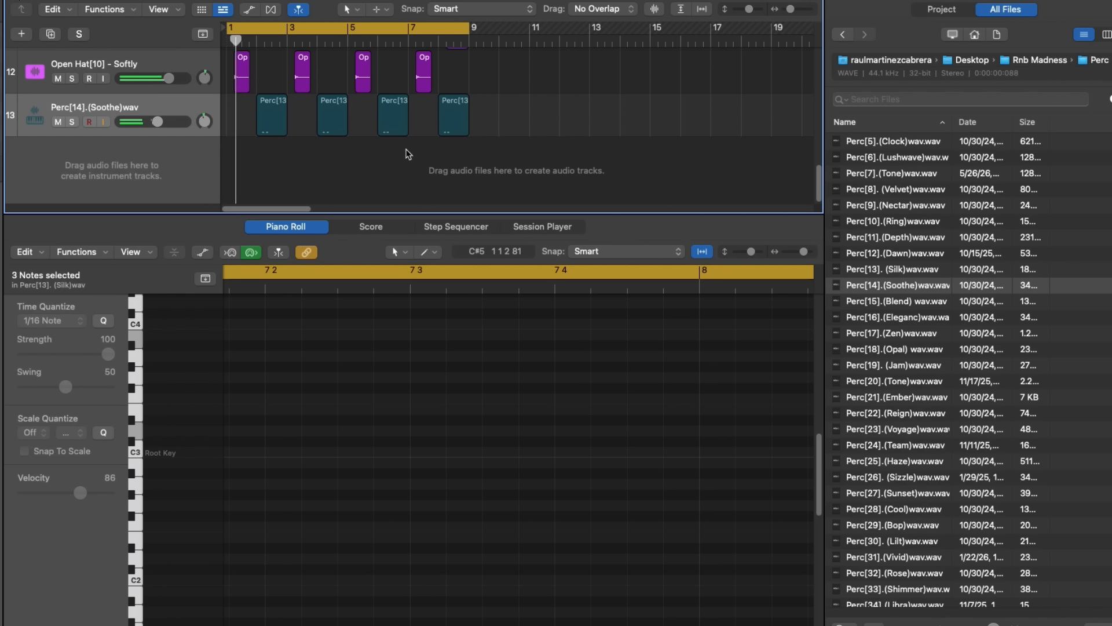
scroll(334, 164, "up", 3)
scroll(333, 202, "down", 1)
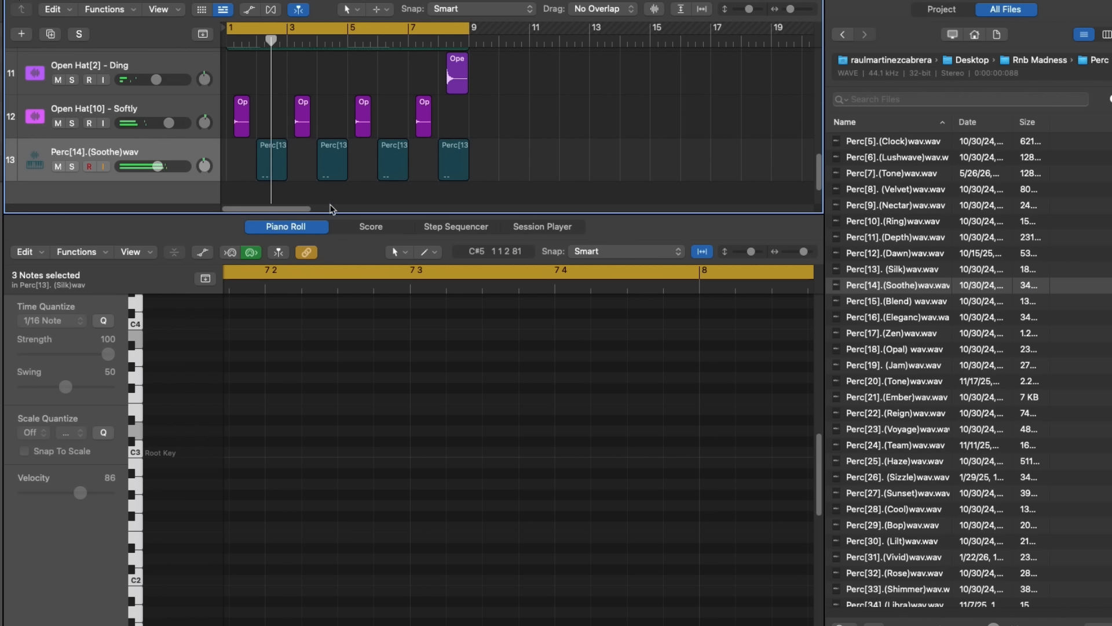
left_click_drag(333, 214, 339, 363)
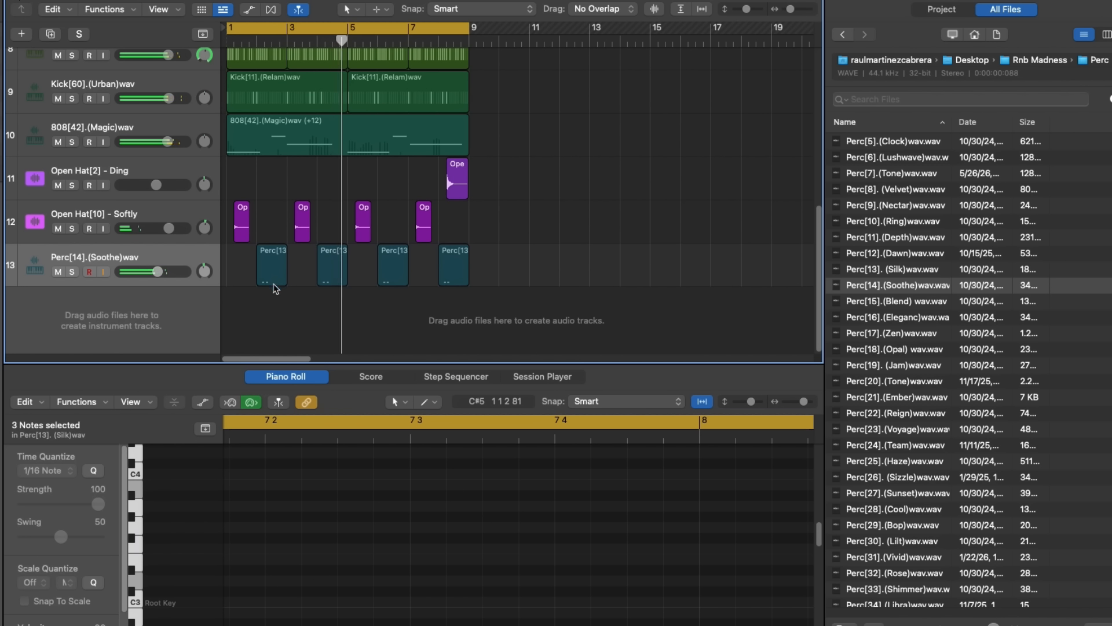
mouse_move(155, 274)
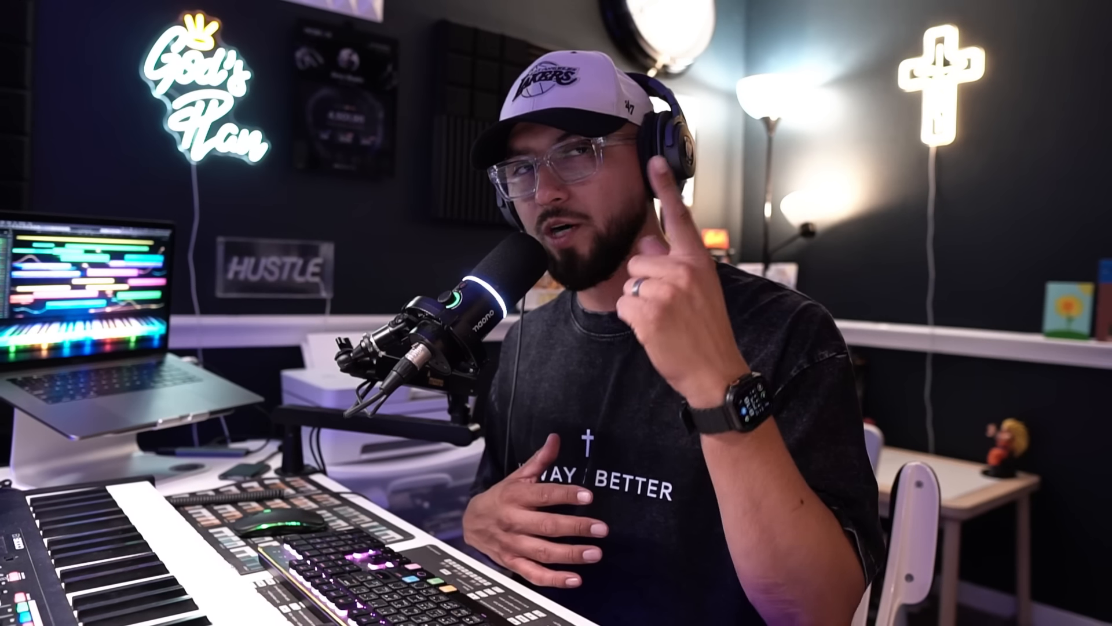
Step: Play the full downtown love arrangement from bar 1
key("space")
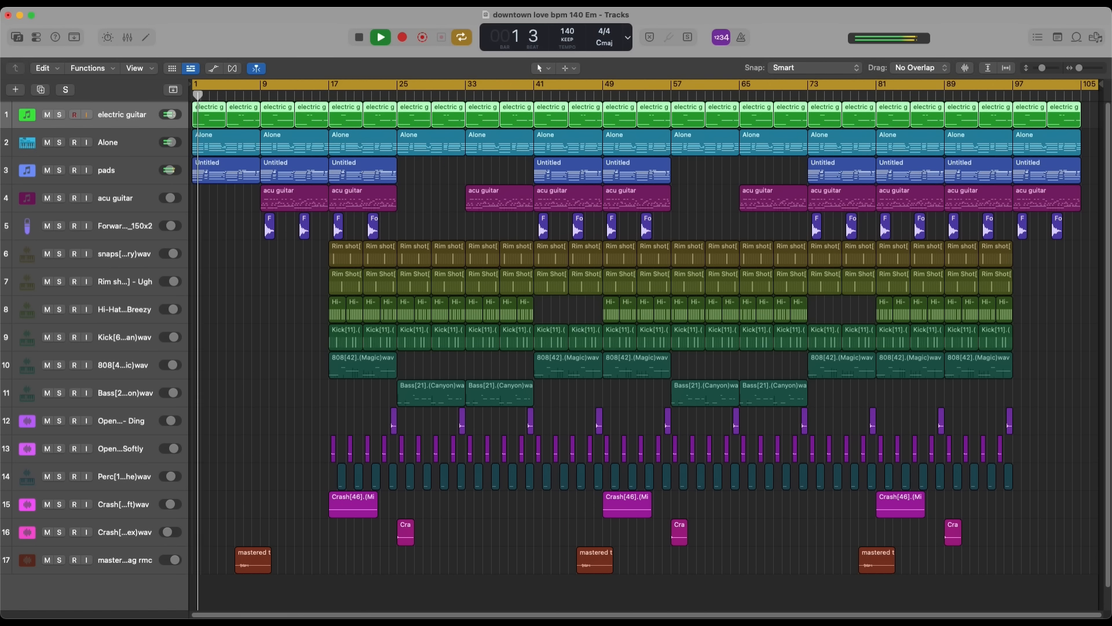